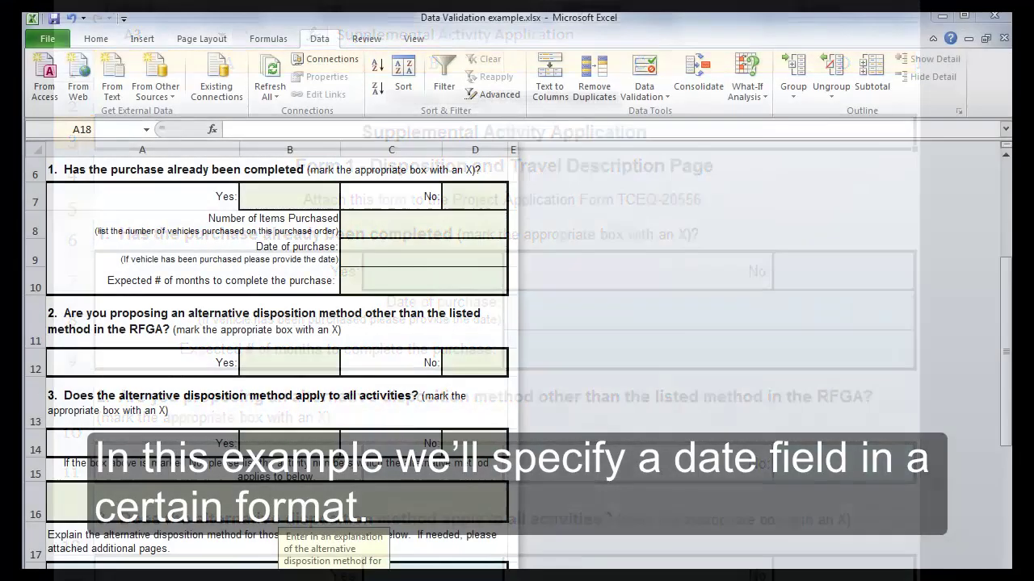
- Give cell C9 (Date of purchase) the *3/14/2001 numeric month/day/year date format
{"action": "left_click", "coordinate": [363, 255]}
{"action": "right_click", "coordinate": [364, 257]}
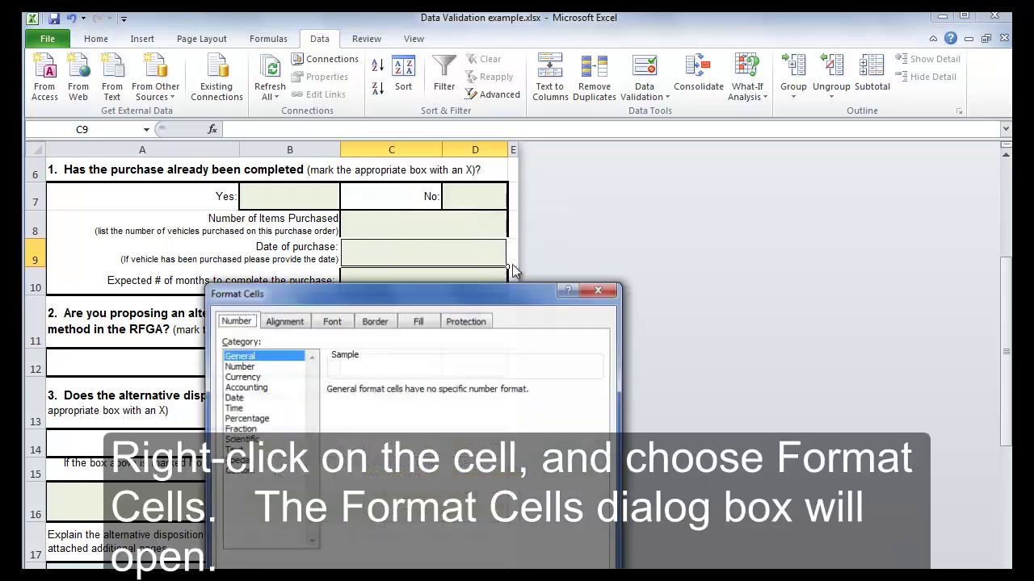
{"action": "left_click_drag", "start_coordinate": [466, 289], "coordinate": [657, 146]}
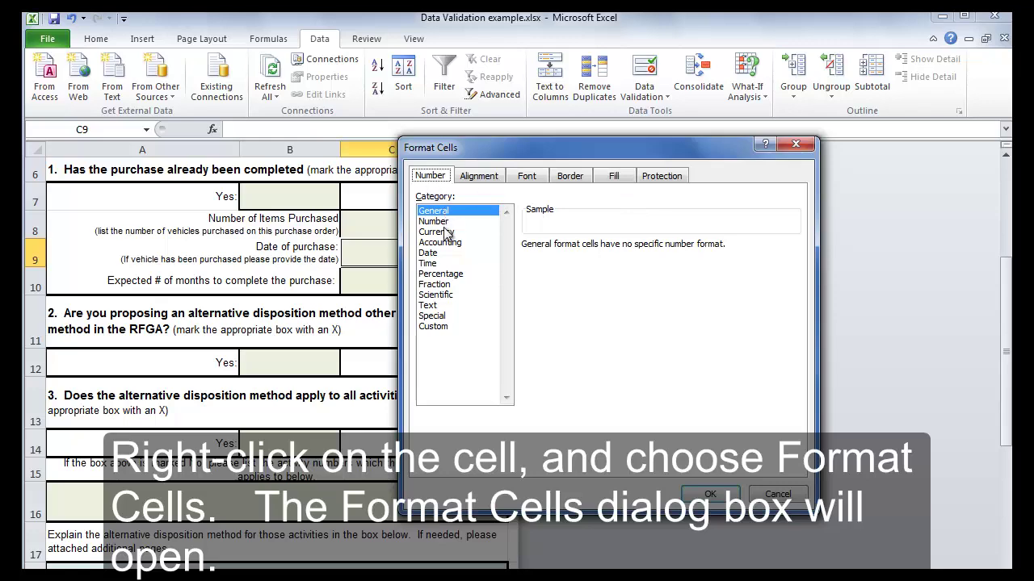
{"action": "left_click", "coordinate": [430, 254]}
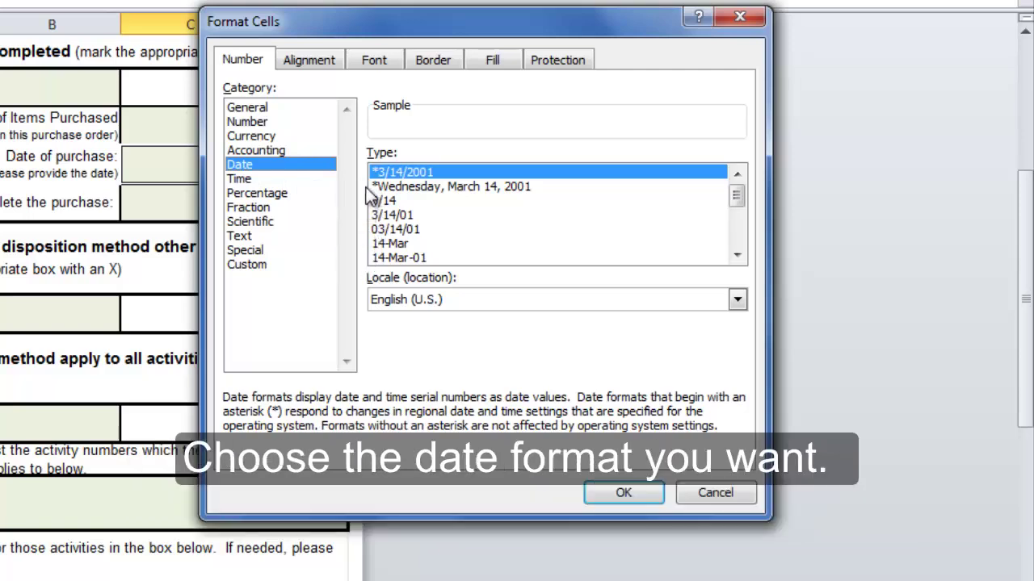
{"action": "left_click", "coordinate": [424, 190]}
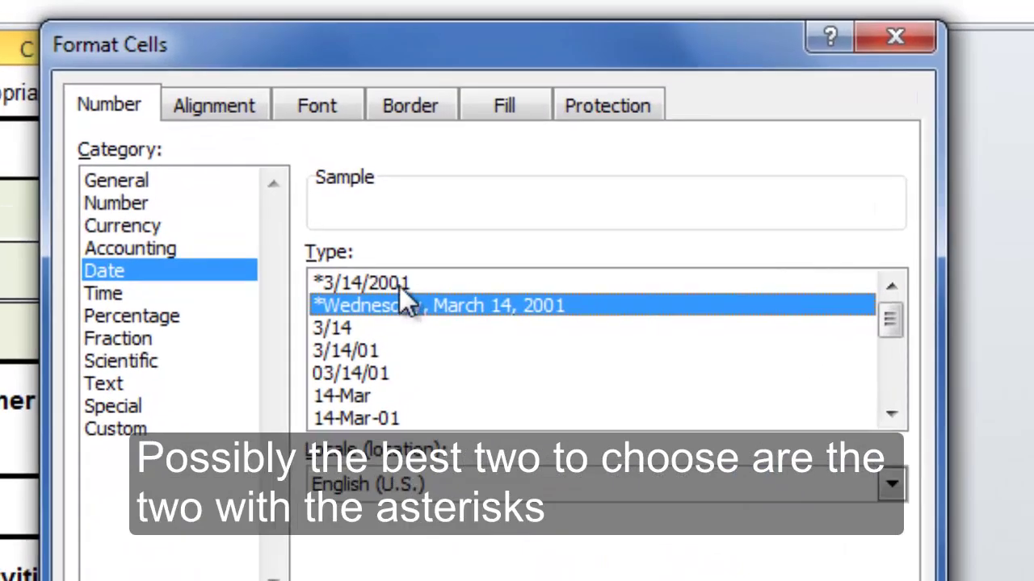
{"action": "left_click", "coordinate": [426, 176]}
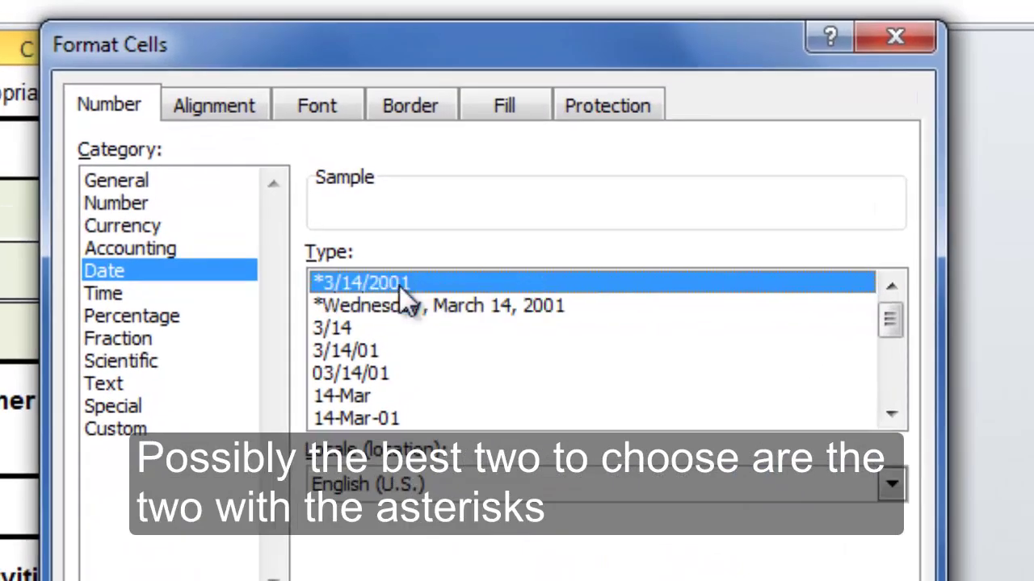
{"action": "left_click", "coordinate": [403, 315]}
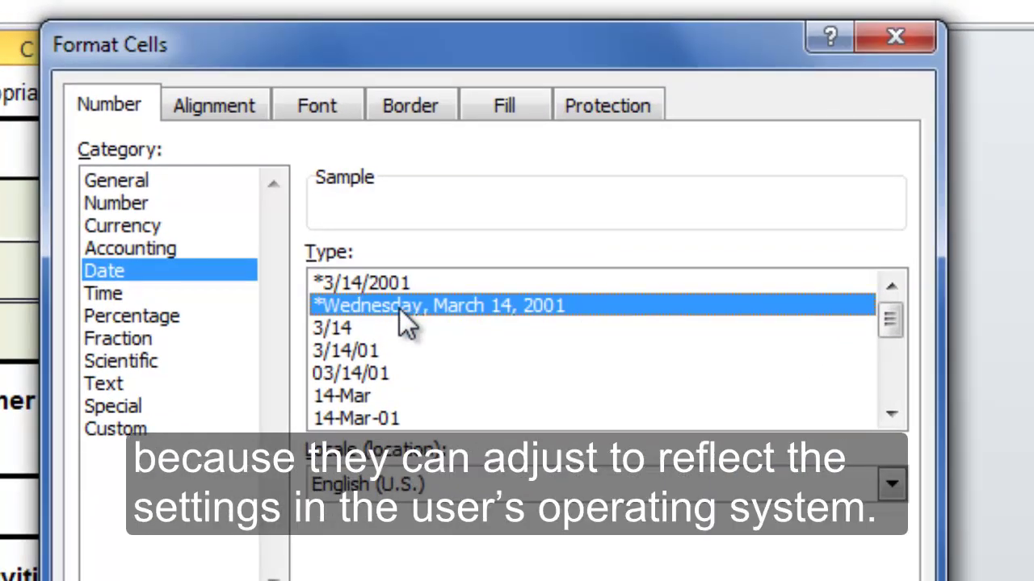
{"action": "left_click", "coordinate": [386, 286]}
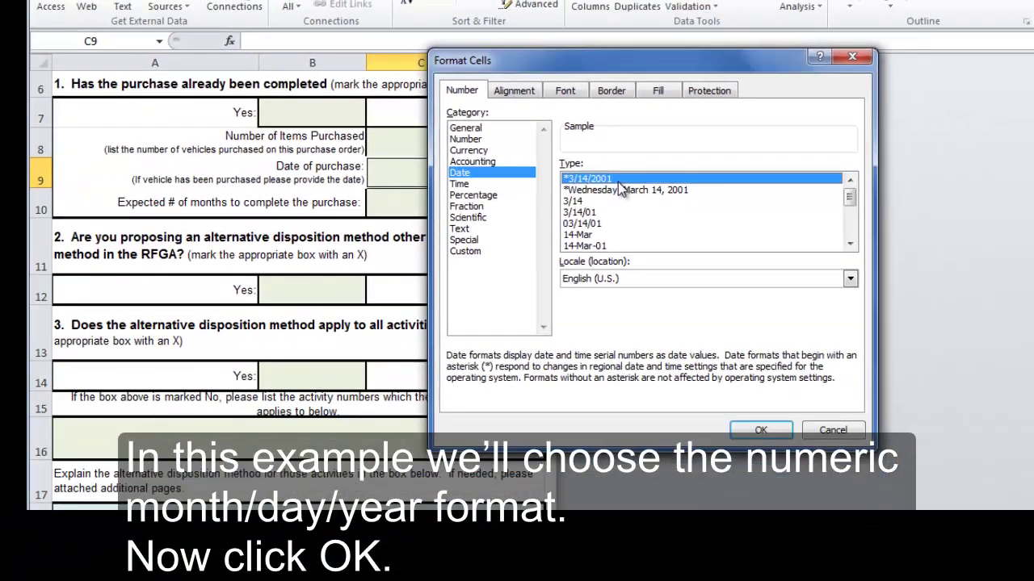
{"action": "left_click", "coordinate": [759, 430]}
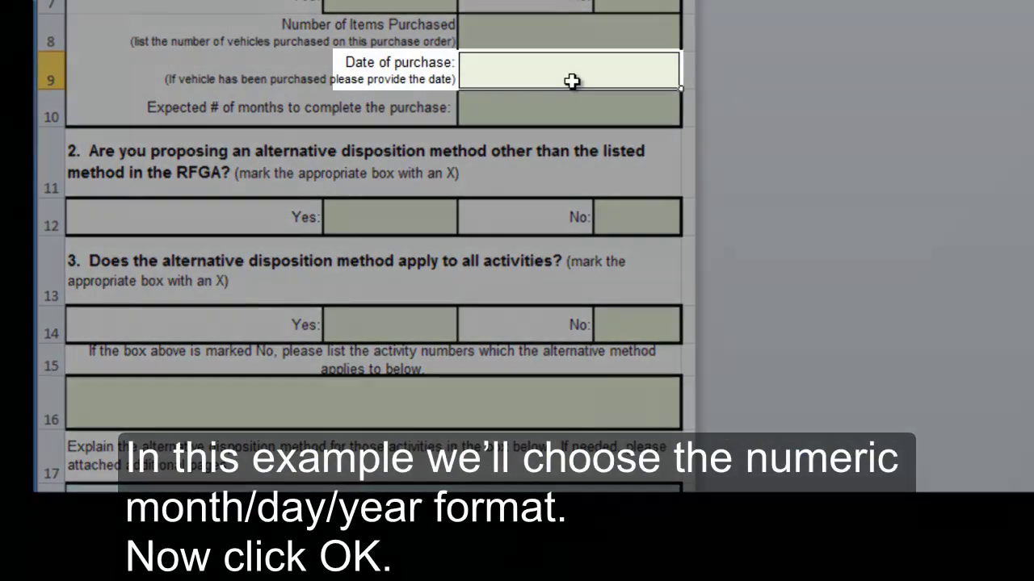
- Enter the test date 3/29/62 in C9 and confirm it displays as 3/29/1962
{"action": "type", "text": "3/2"}
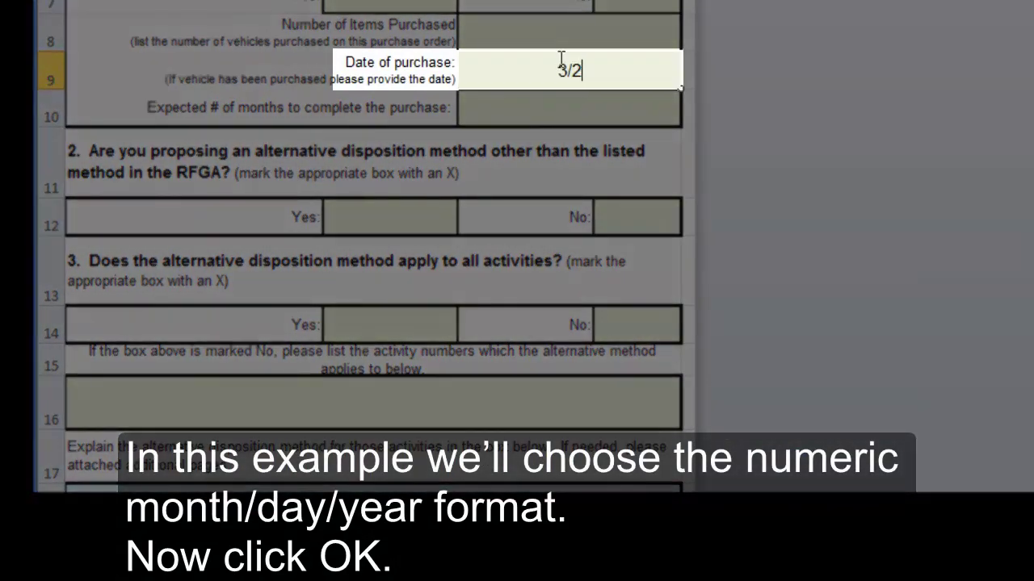
{"action": "type", "text": "9/62"}
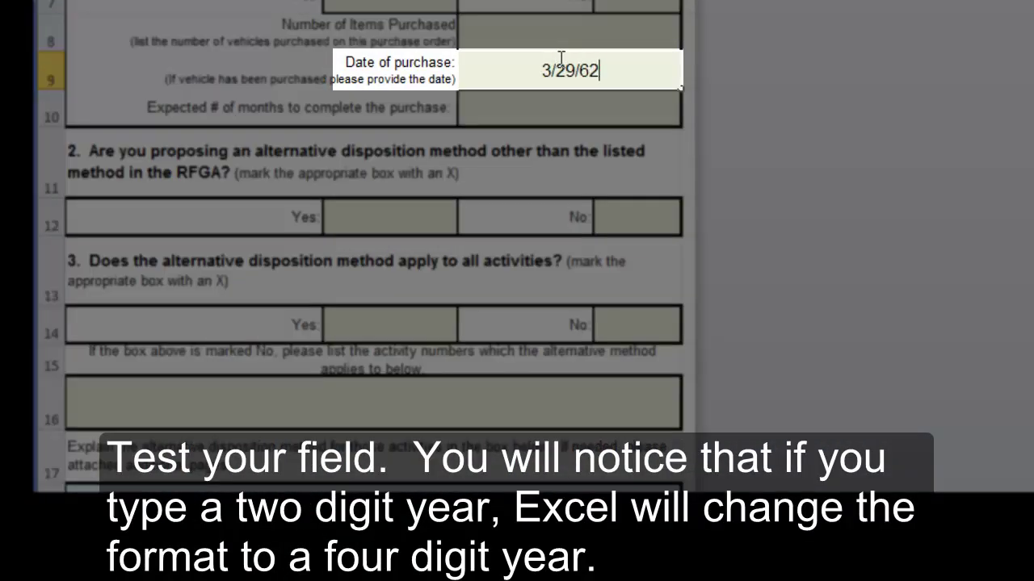
{"action": "key", "text": "Return"}
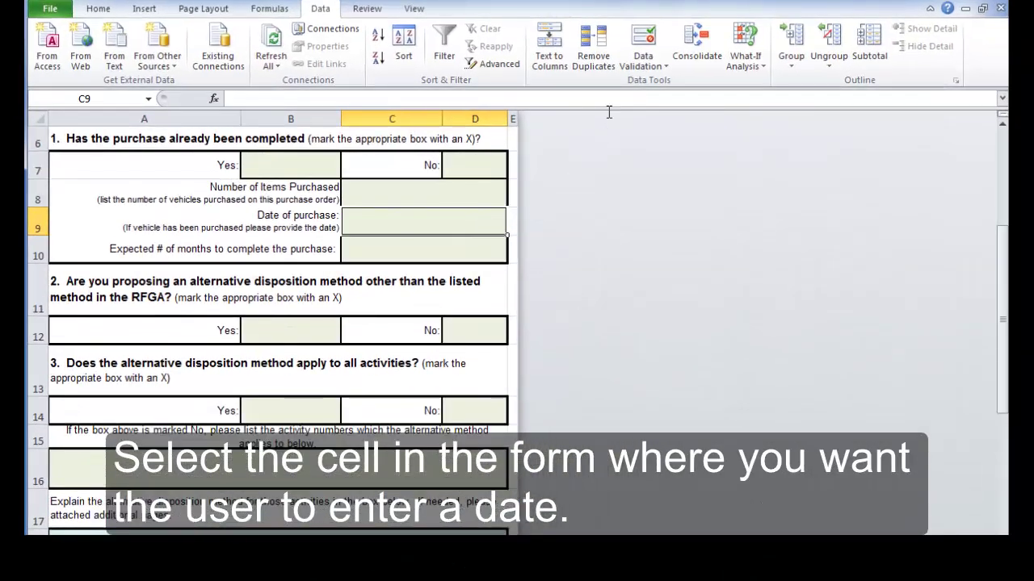
- Add a Date validation rule to C9 allowing only dates between 3/29/1962 and 12/31/2012
{"action": "left_click", "coordinate": [650, 52]}
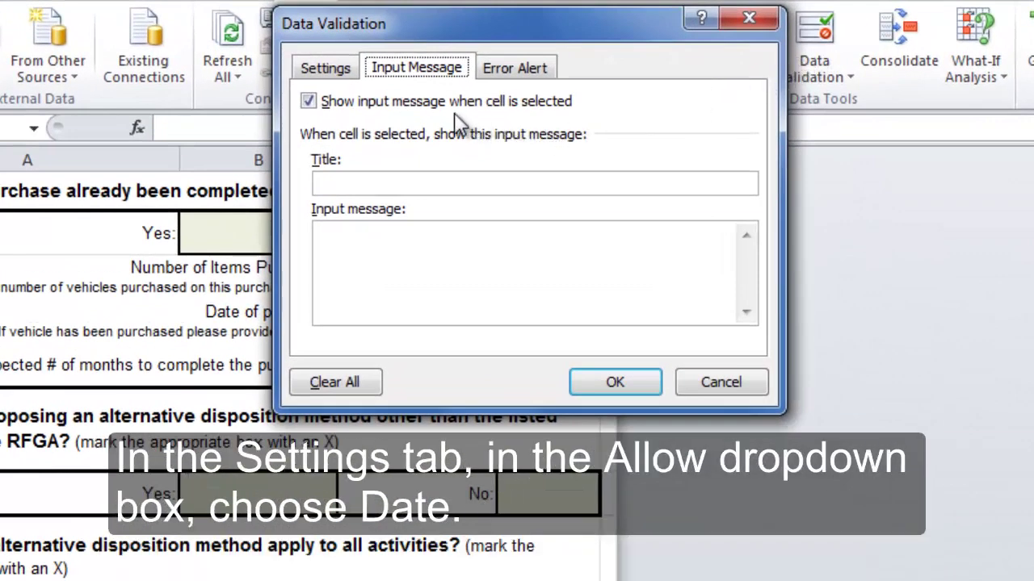
{"action": "left_click", "coordinate": [319, 68]}
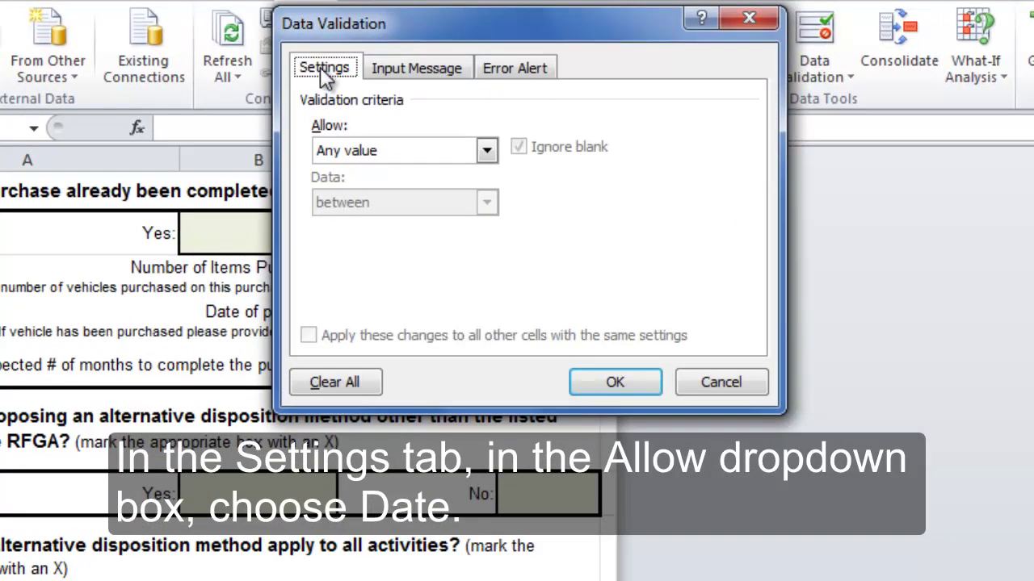
{"action": "left_click", "coordinate": [487, 152]}
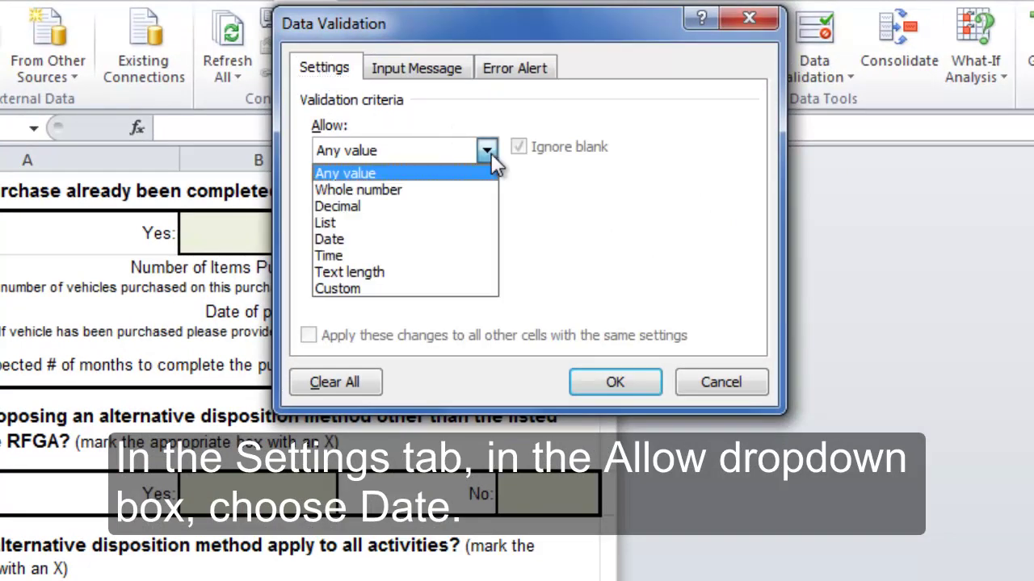
{"action": "left_click", "coordinate": [340, 240]}
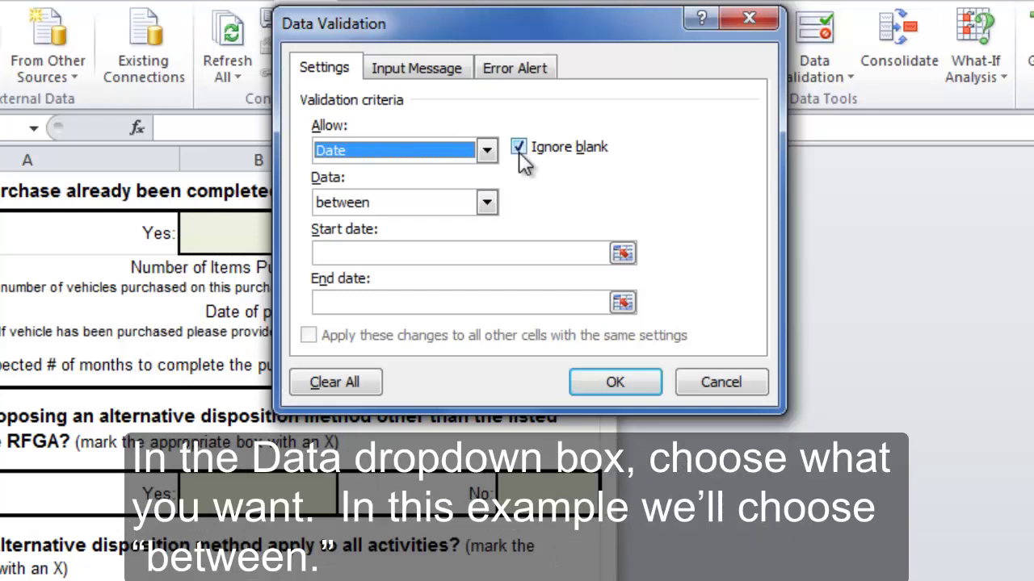
{"action": "left_click", "coordinate": [412, 254]}
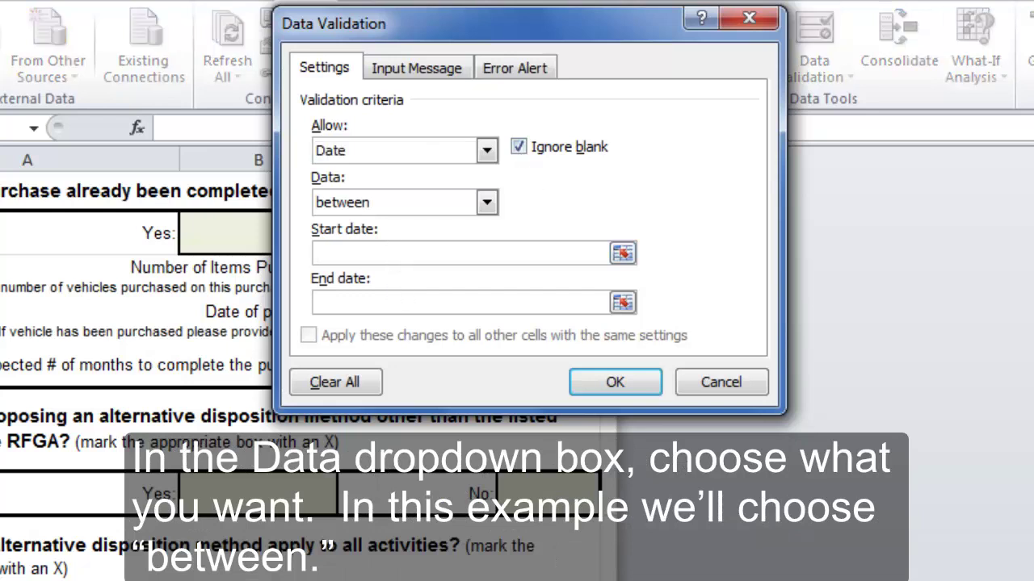
{"action": "type", "text": "3/29"}
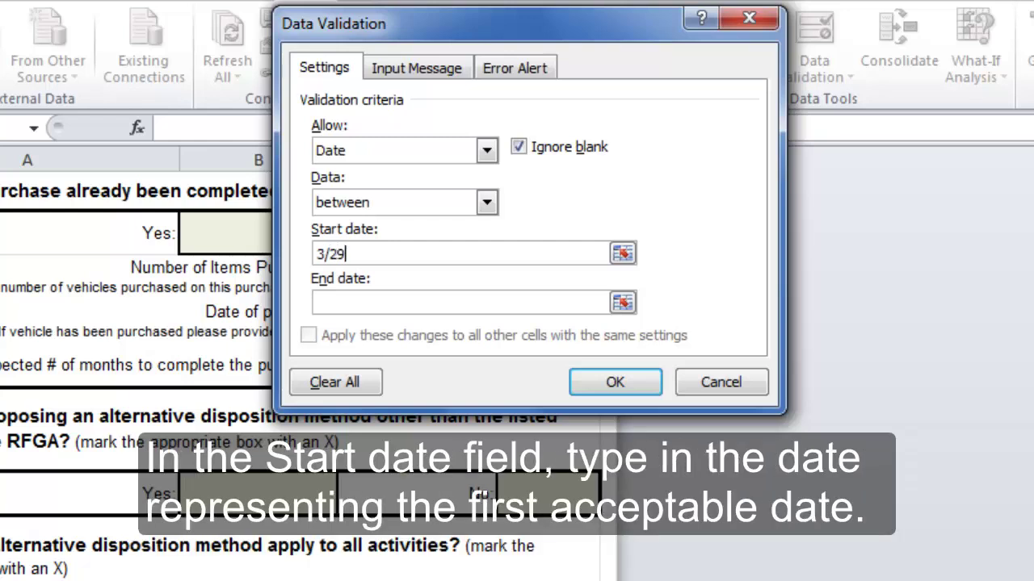
{"action": "type", "text": "/1962"}
{"action": "key", "text": "Tab"}
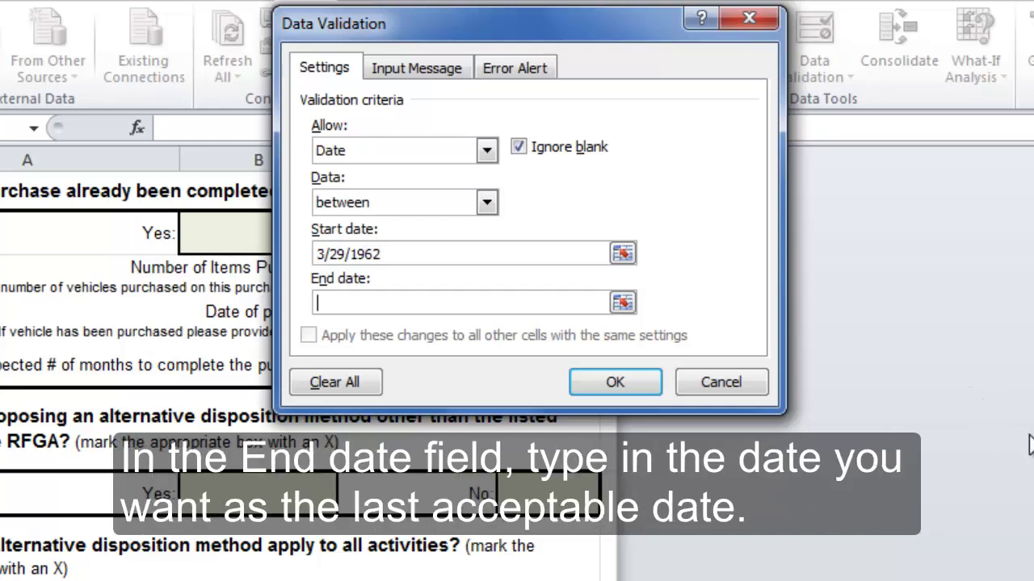
{"action": "type", "text": "12/31/2012"}
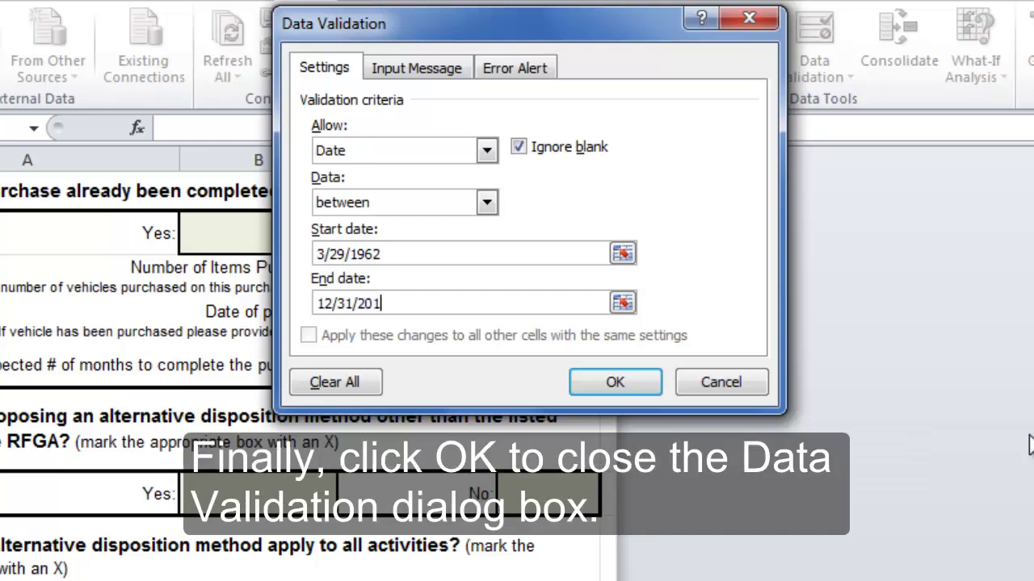
{"action": "left_click", "coordinate": [589, 382]}
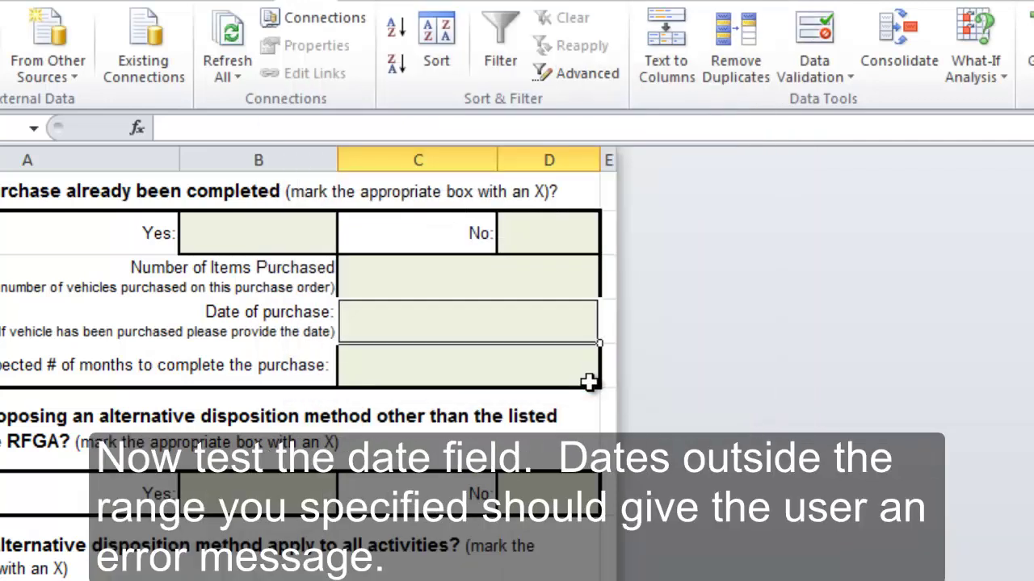
- Enter 3/29/1900 in C9, see it rejected as invalid, and choose Retry
{"action": "type", "text": "3/29"}
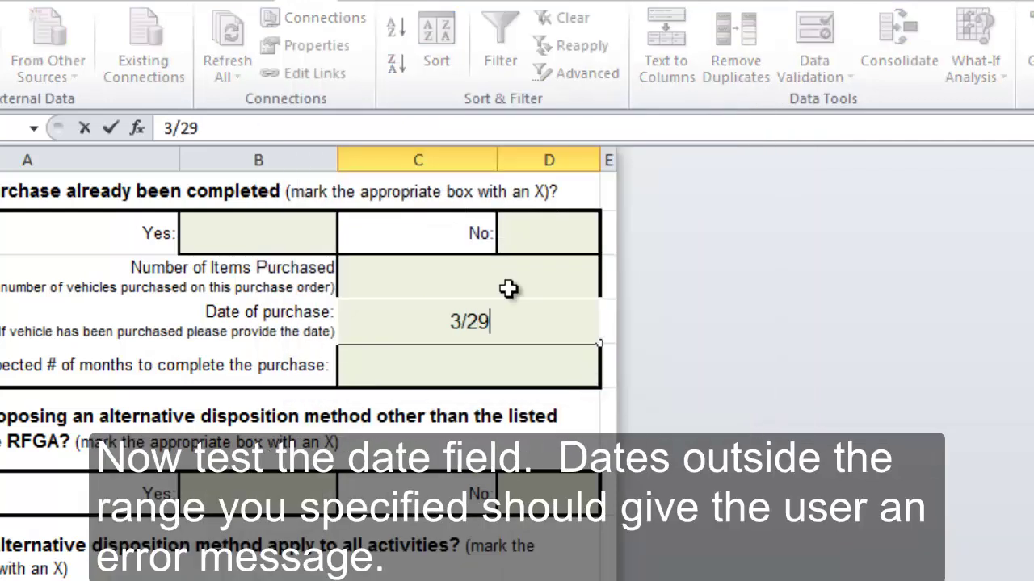
{"action": "type", "text": "/1900"}
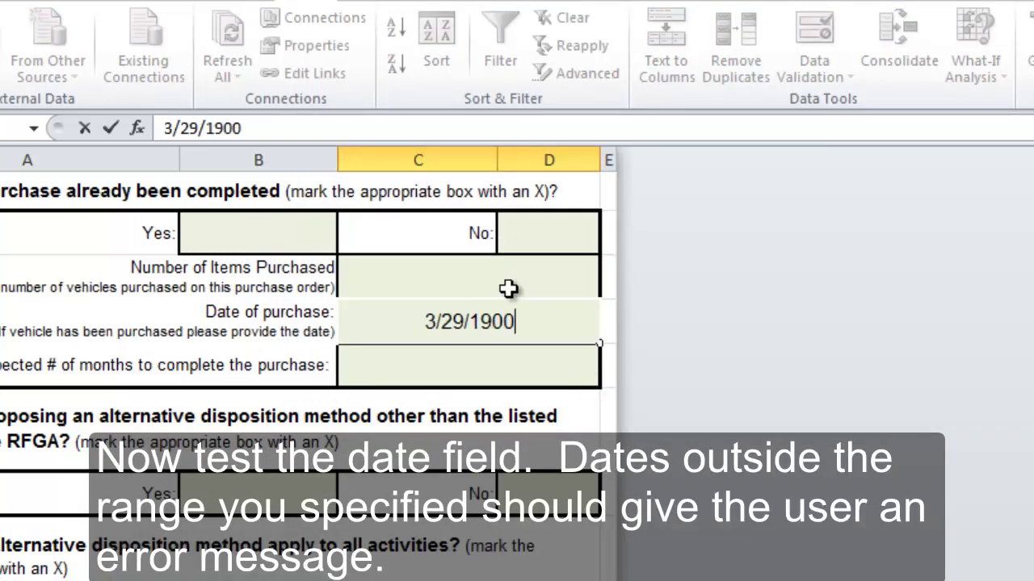
{"action": "key", "text": "Return"}
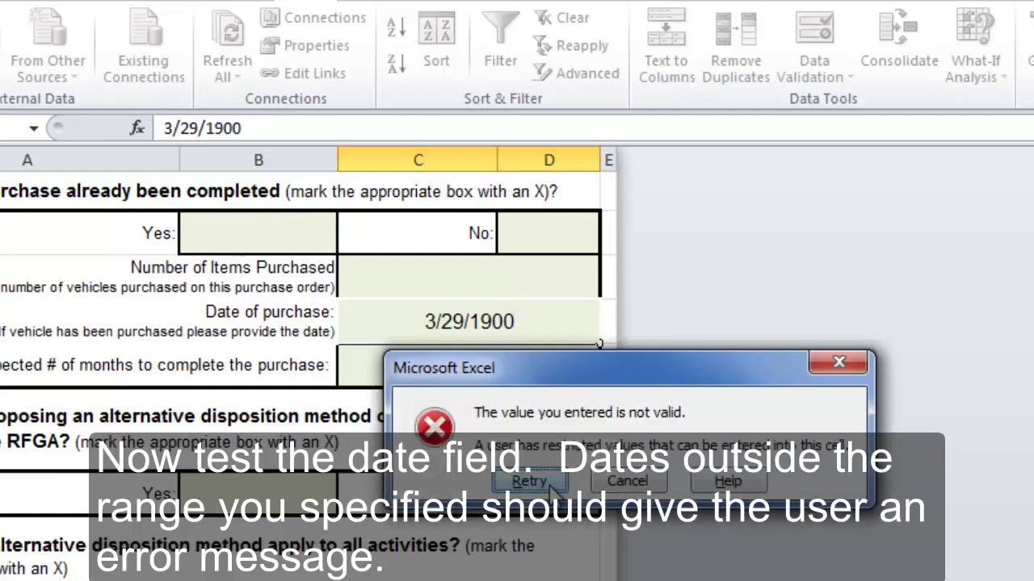
{"action": "left_click", "coordinate": [550, 484]}
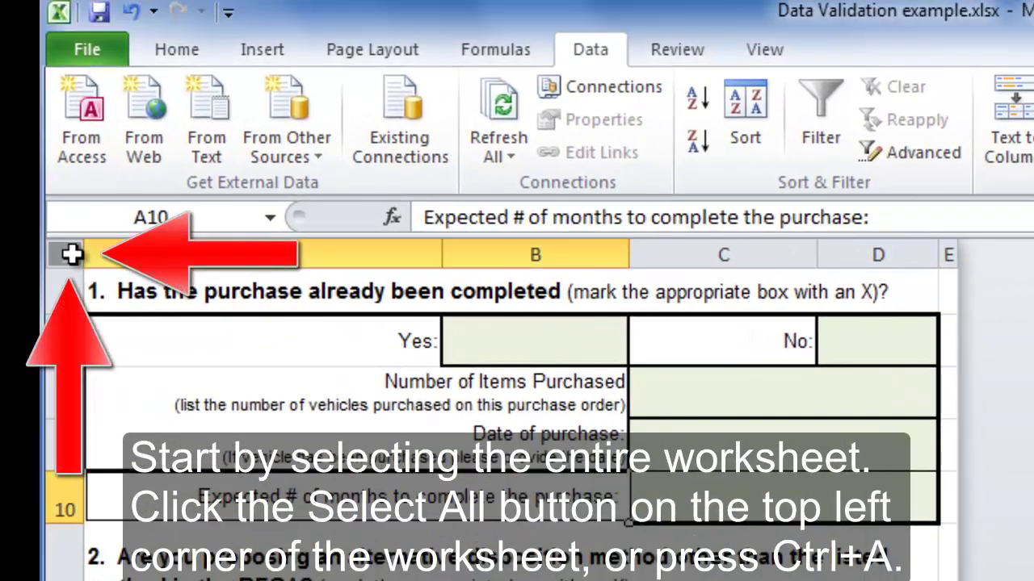
- Select the whole worksheet and check Locked on the Format Cells Protection tab for all cells
{"action": "left_click", "coordinate": [71, 255]}
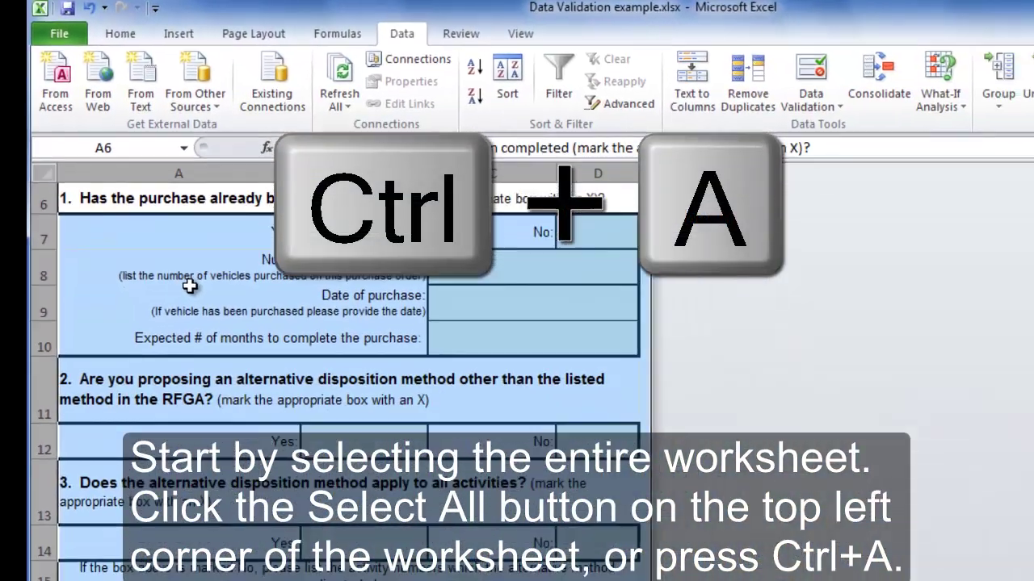
{"action": "right_click", "coordinate": [459, 291]}
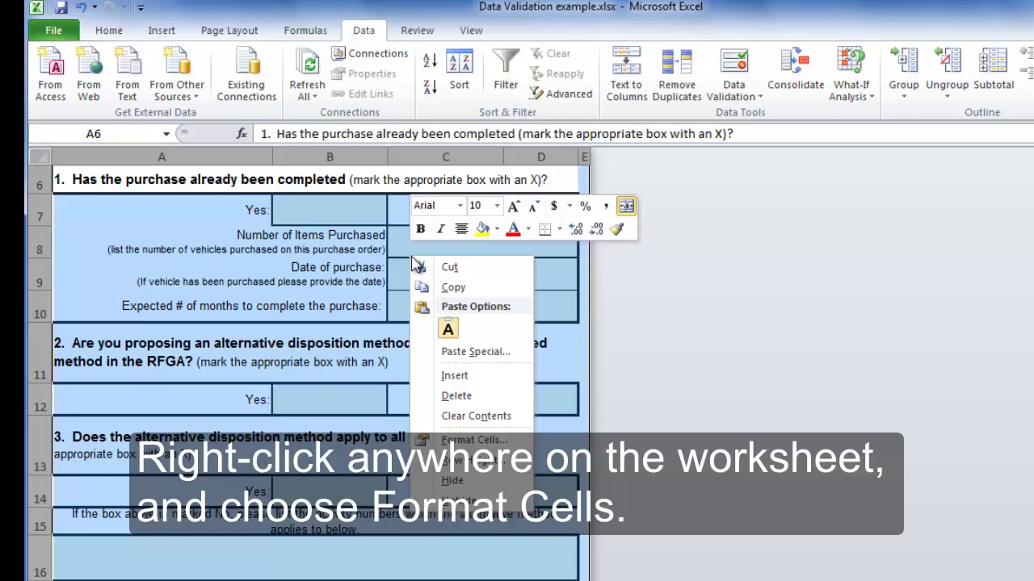
{"action": "left_click", "coordinate": [472, 441]}
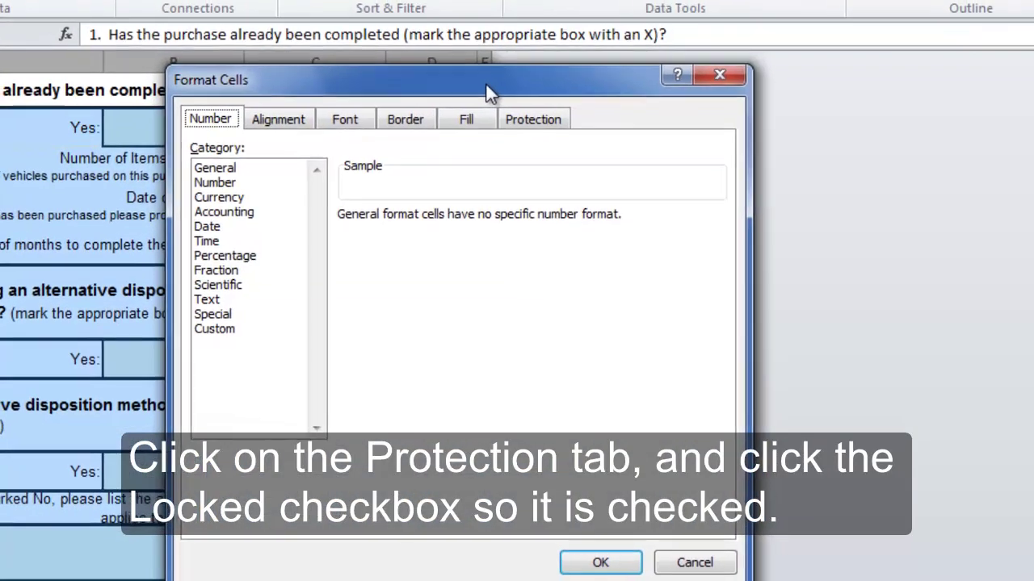
{"action": "left_click", "coordinate": [554, 146]}
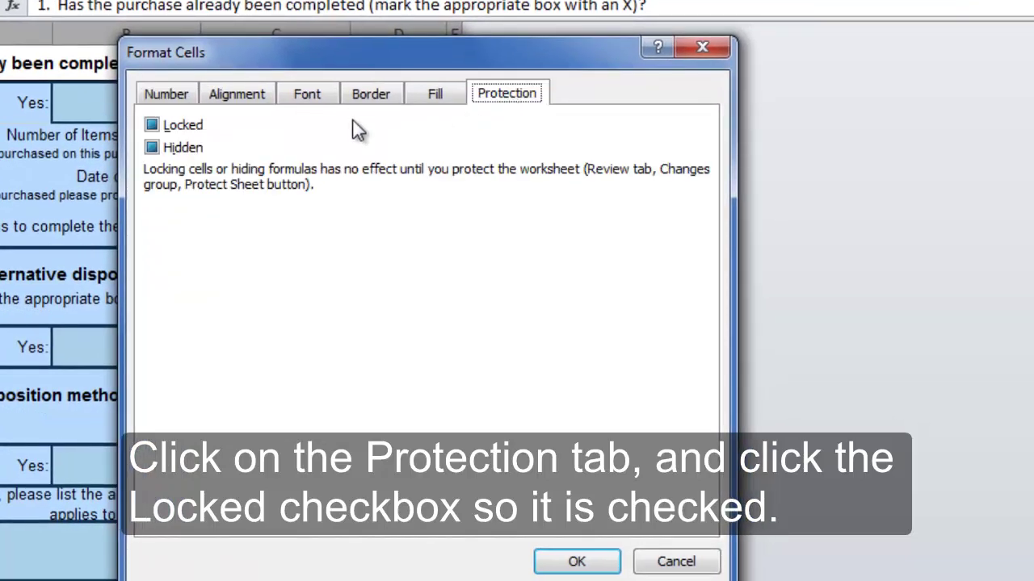
{"action": "left_click", "coordinate": [150, 125]}
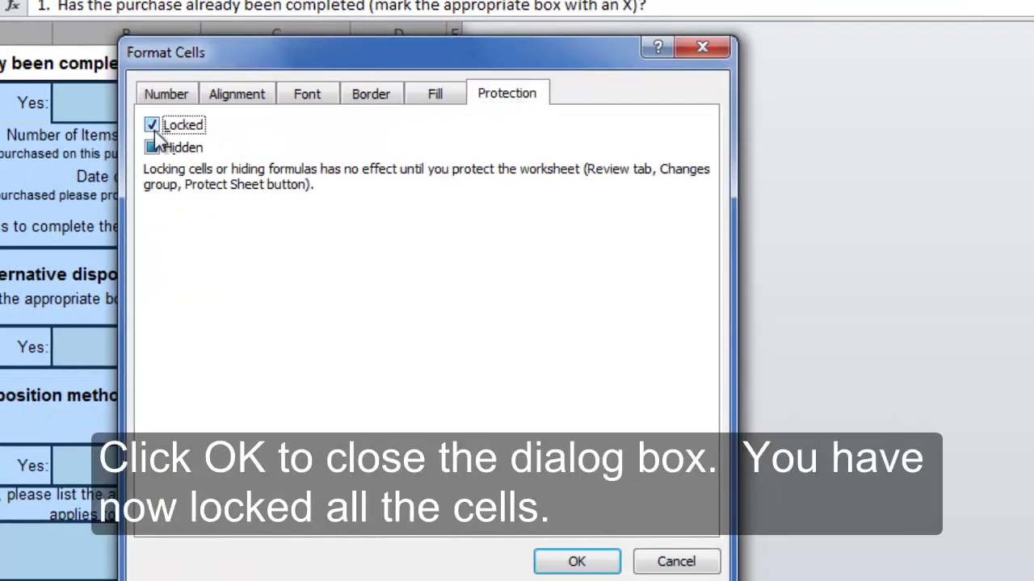
{"action": "left_click", "coordinate": [563, 565]}
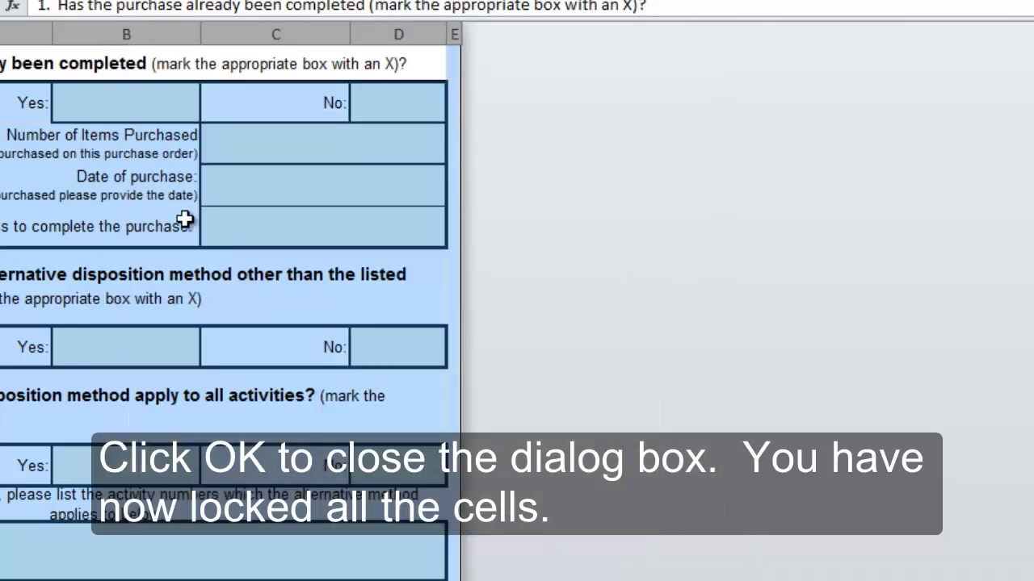
{"action": "left_click", "coordinate": [185, 219]}
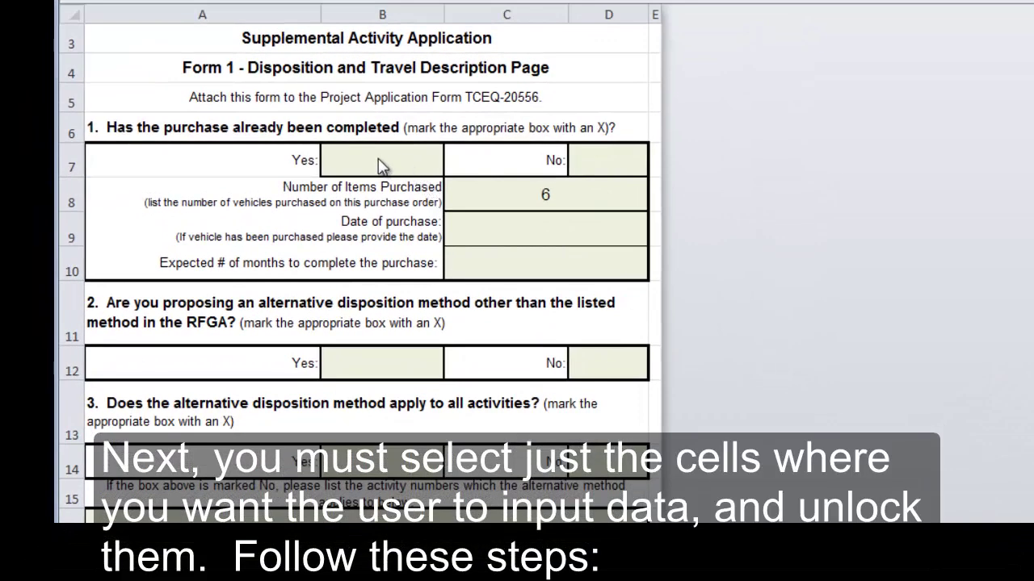
- Ctrl-select the input cells B7, D7, C8, C9, C10, B12, D12 and D14 together
{"action": "left_click", "coordinate": [378, 159]}
{"action": "left_click", "coordinate": [378, 159], "text": "ctrl"}
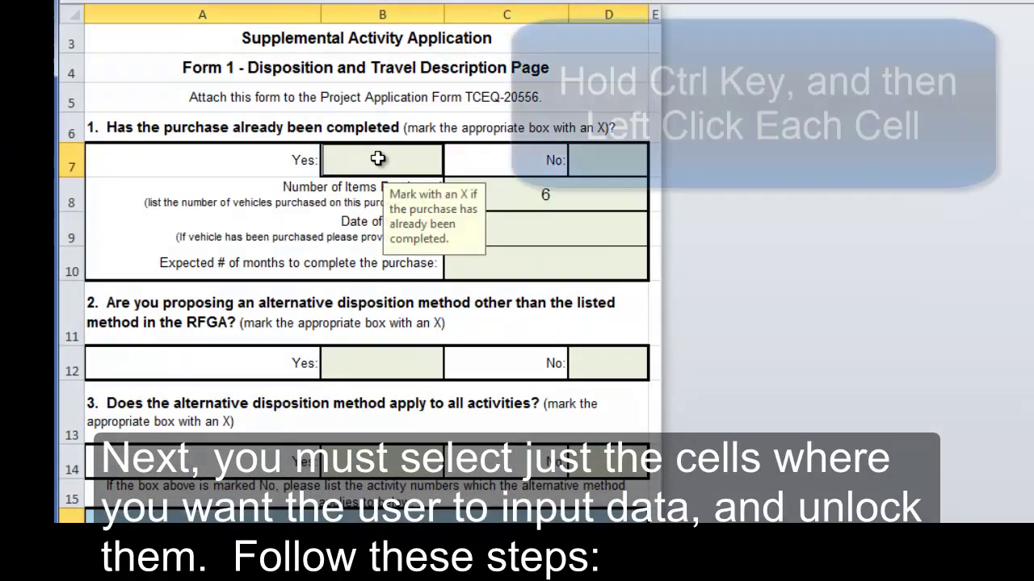
{"action": "left_click", "coordinate": [592, 158], "text": "ctrl"}
{"action": "left_click", "coordinate": [597, 207], "text": "ctrl"}
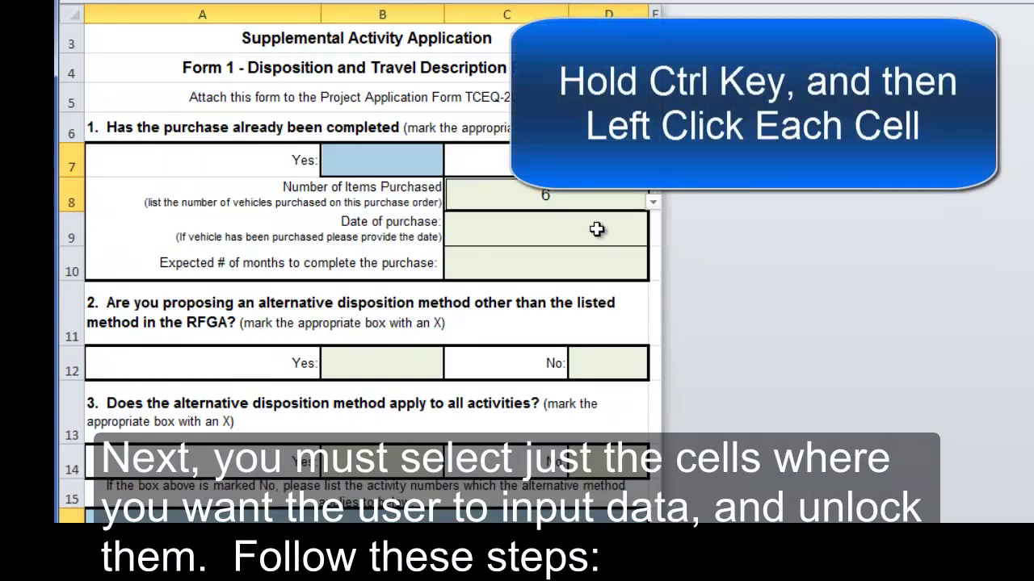
{"action": "left_click", "coordinate": [596, 231], "text": "ctrl"}
{"action": "left_click", "coordinate": [579, 266], "text": "ctrl"}
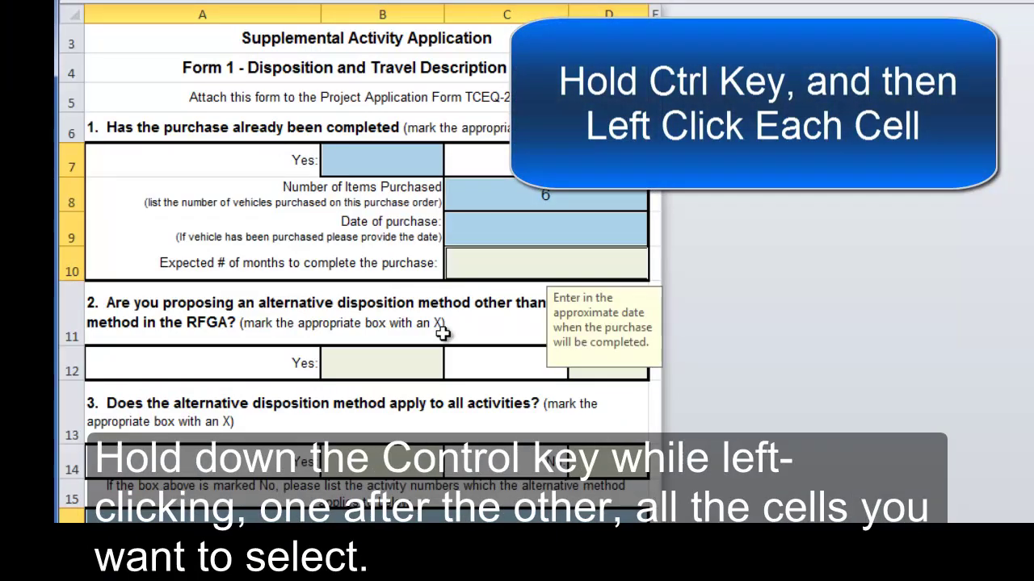
{"action": "left_click", "coordinate": [404, 361], "text": "ctrl"}
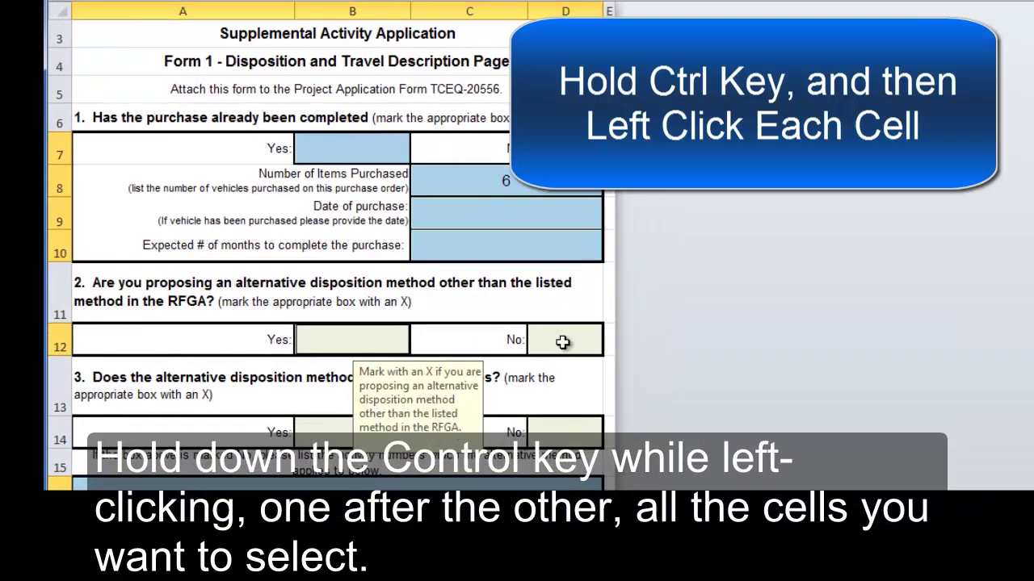
{"action": "left_click", "coordinate": [562, 343], "text": "ctrl"}
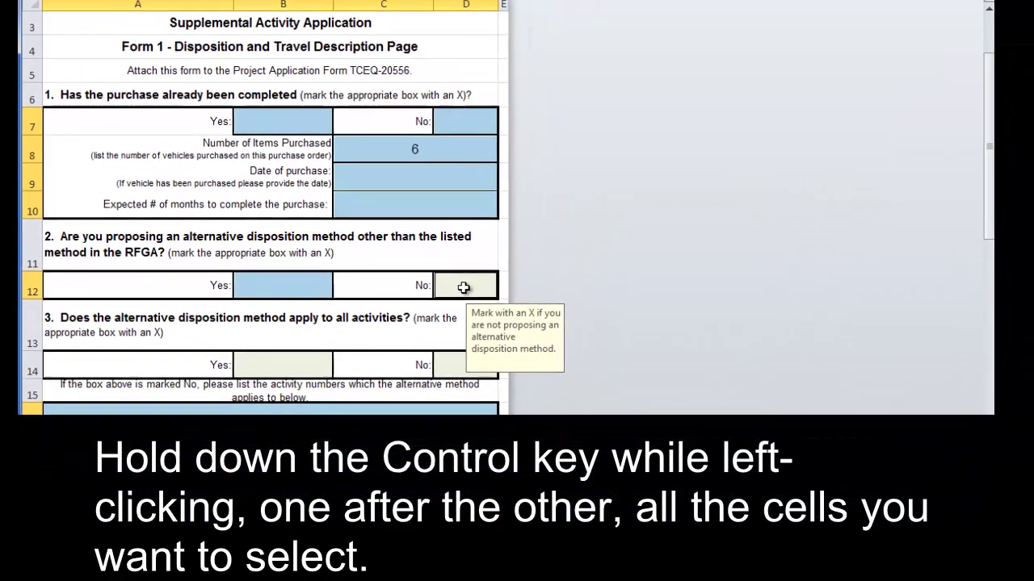
{"action": "left_click", "coordinate": [452, 365], "text": "ctrl"}
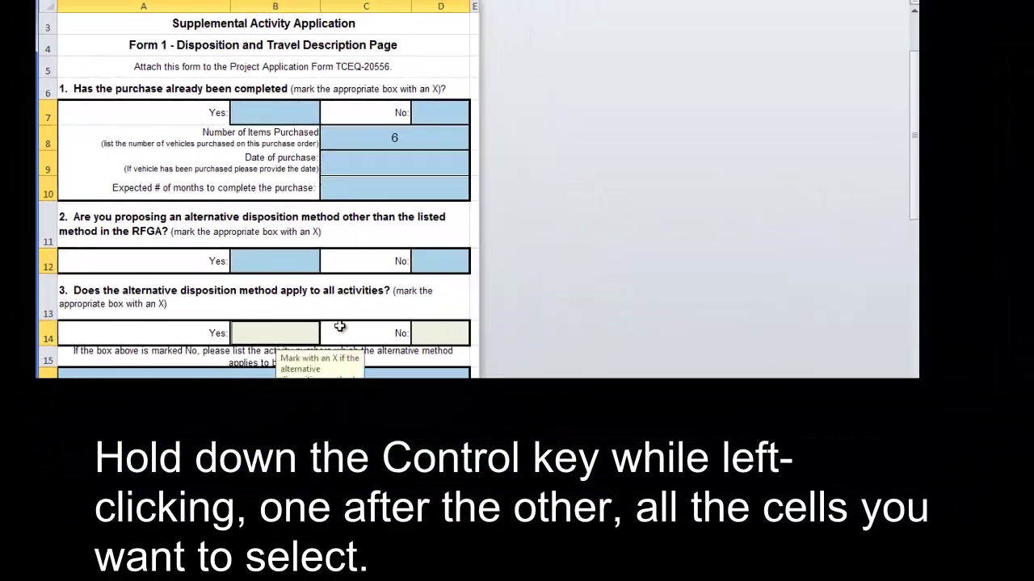
- Clear Locked and Hidden on the Protection tab for the selected input cells
{"action": "right_click", "coordinate": [441, 119]}
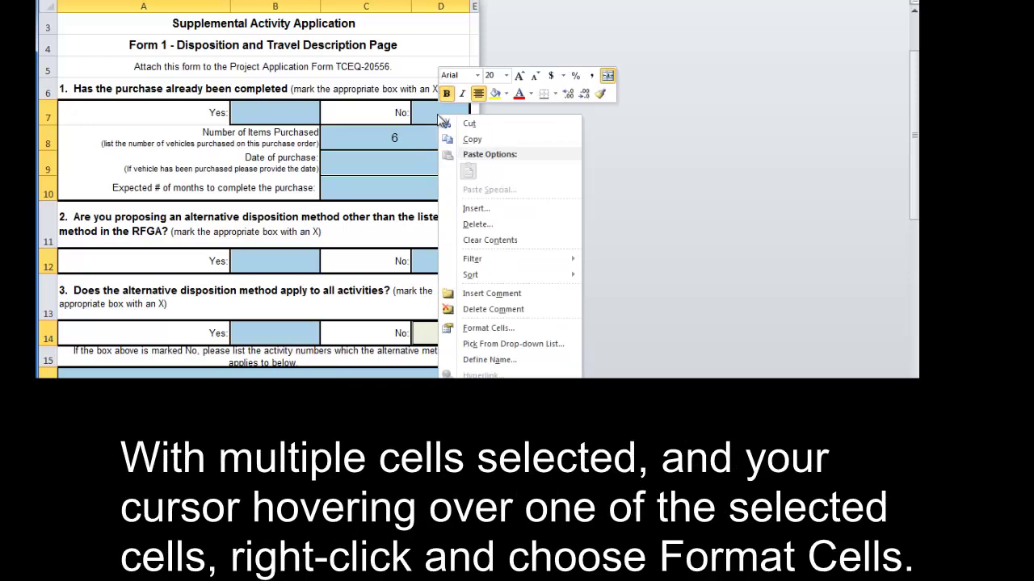
{"action": "left_click", "coordinate": [489, 328]}
{"action": "left_click_drag", "start_coordinate": [494, 148], "coordinate": [482, 36]}
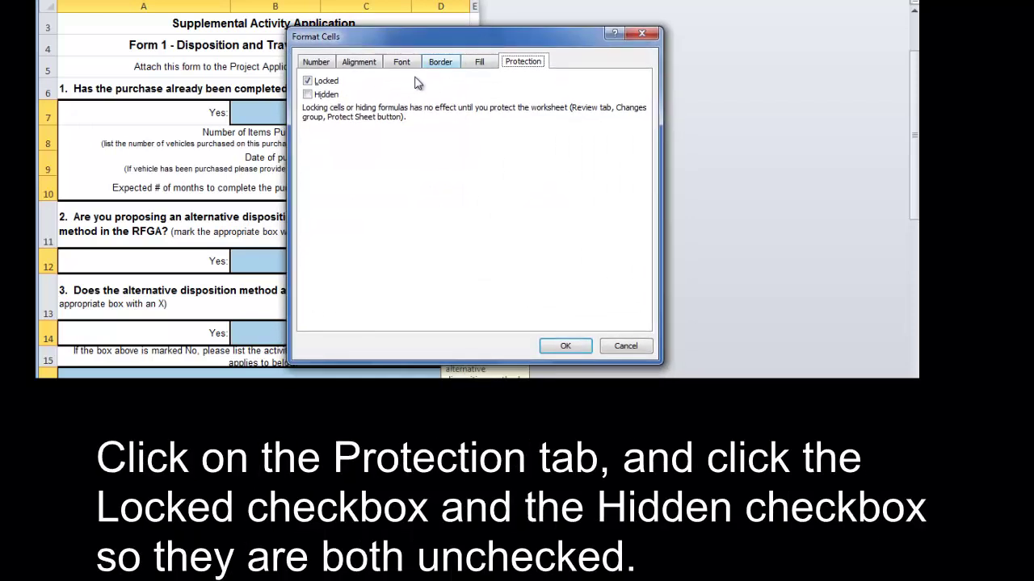
{"action": "left_click", "coordinate": [310, 84]}
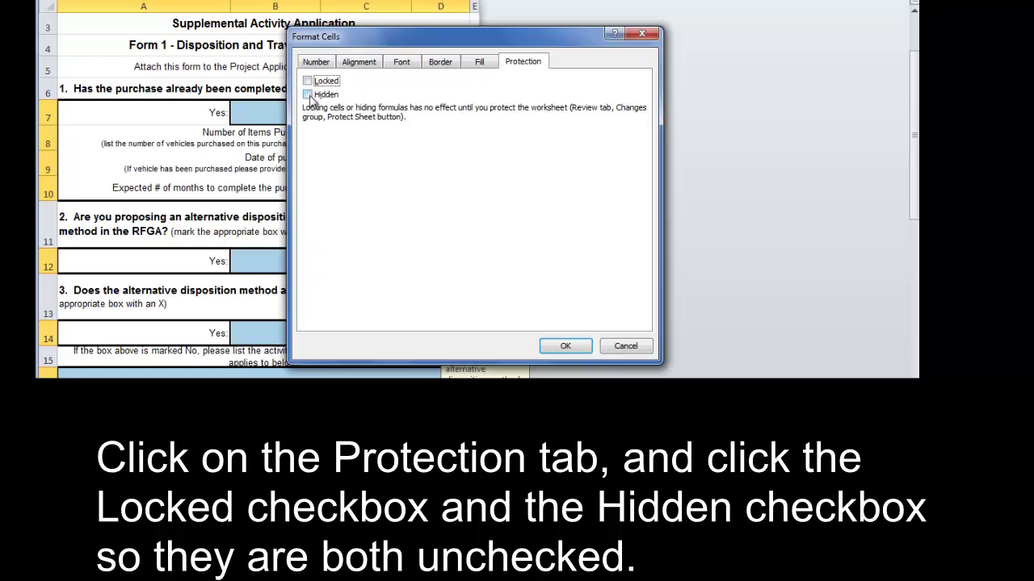
{"action": "left_click", "coordinate": [558, 348]}
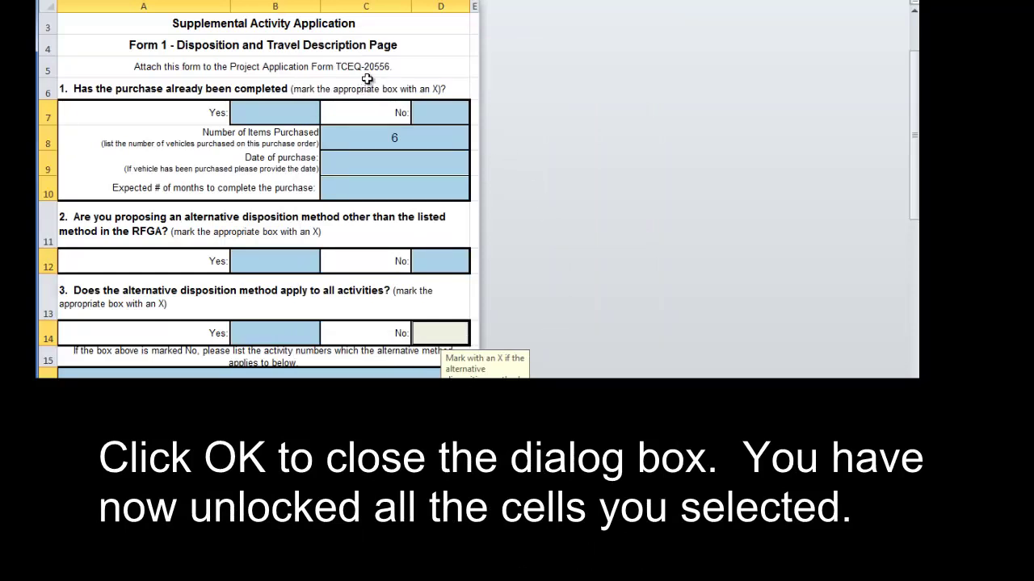
{"action": "left_click", "coordinate": [260, 138]}
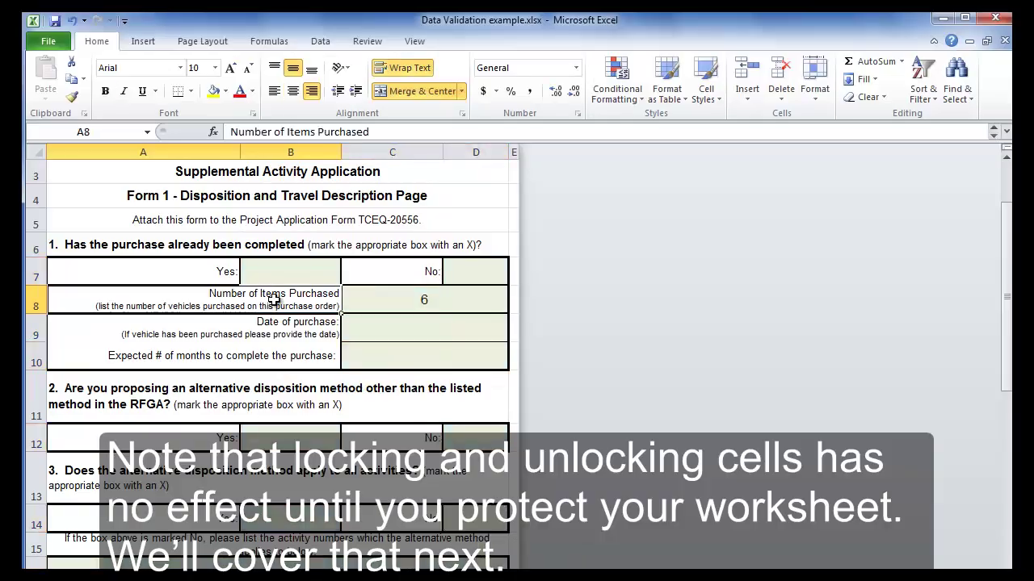
{"action": "type", "text": "sdf"}
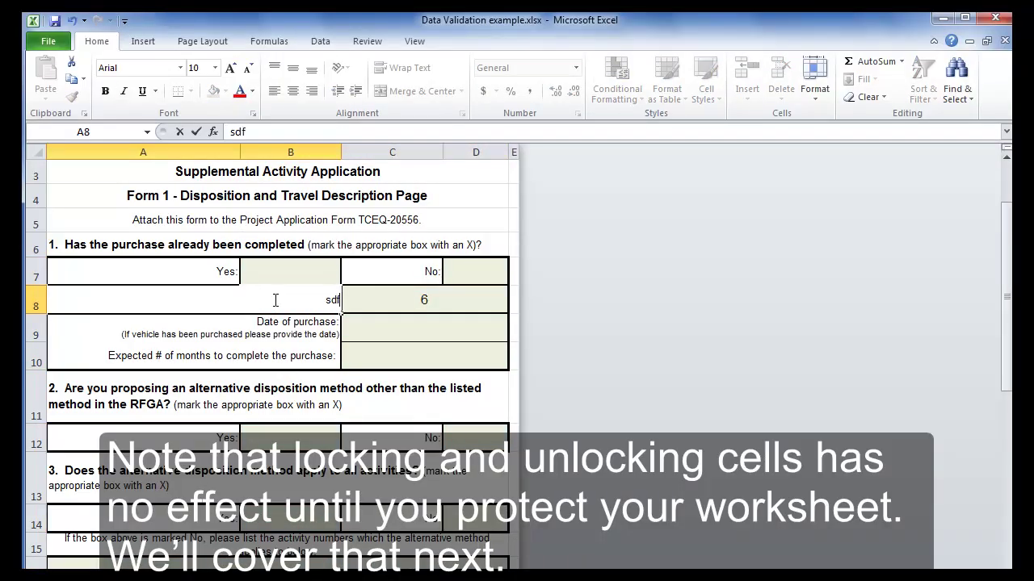
{"action": "key", "text": "BackSpace"}
{"action": "key", "text": "BackSpace"}
{"action": "key", "text": "BackSpace"}
{"action": "type", "text": "s"}
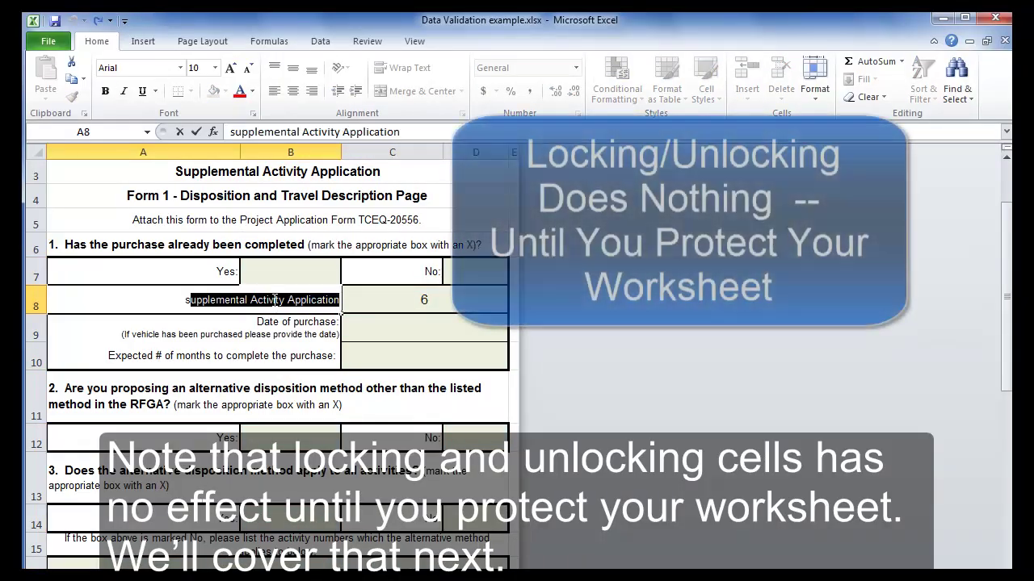
{"action": "key", "text": "Tab"}
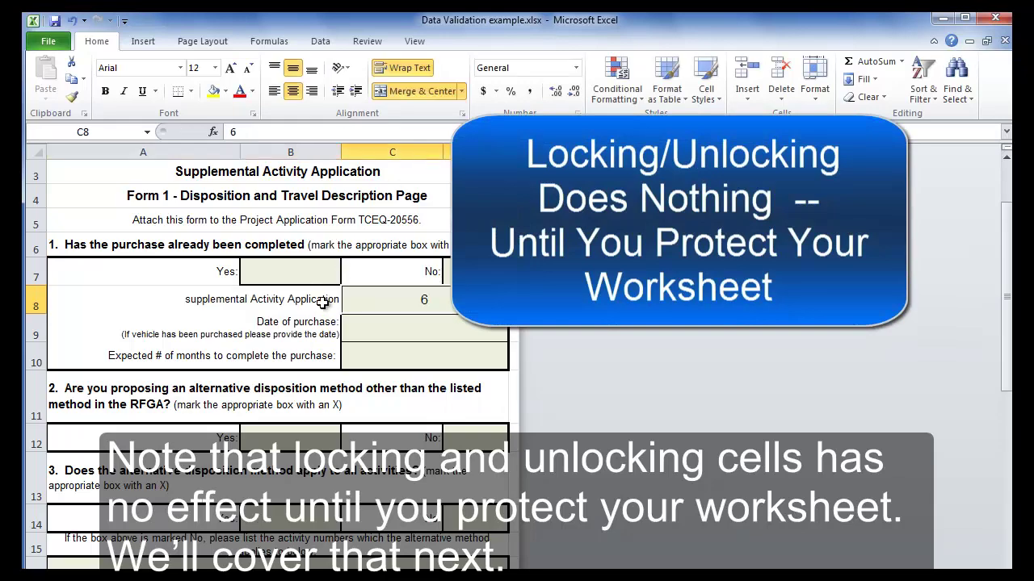
{"action": "key", "text": "ctrl+z"}
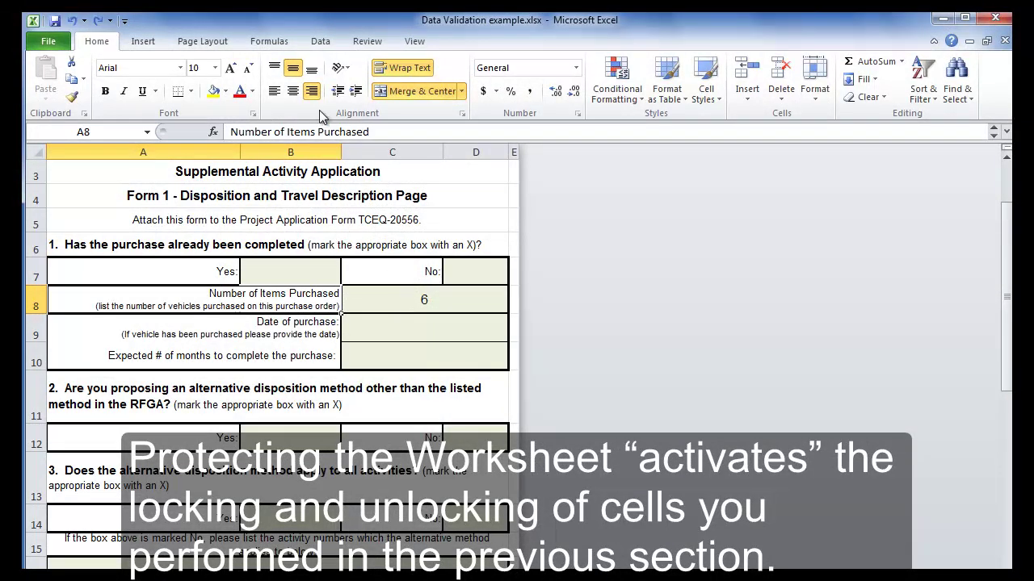
- Protect the worksheet from the Review tab with a password, entered and confirmed
{"action": "left_click", "coordinate": [368, 42]}
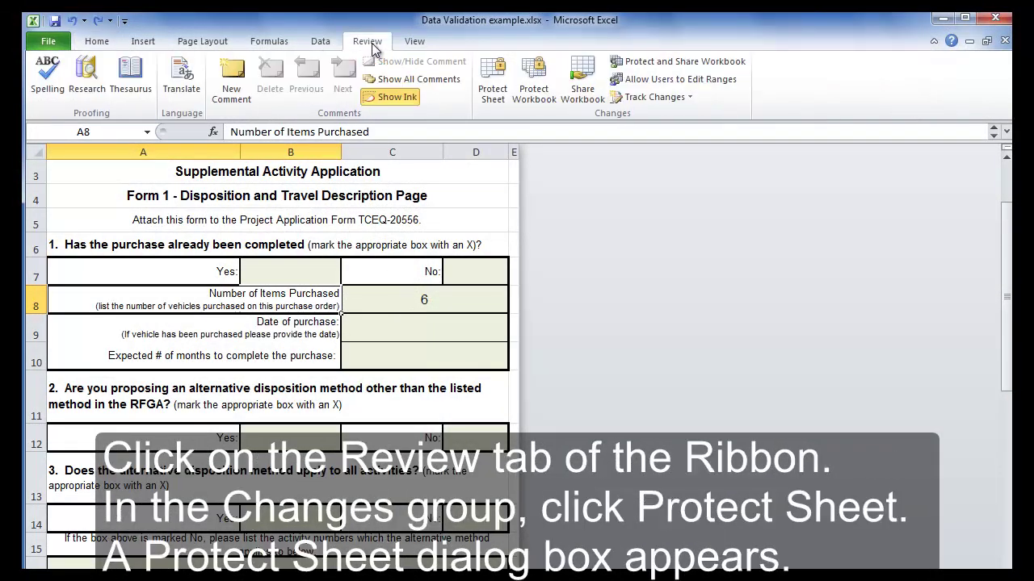
{"action": "left_click", "coordinate": [502, 77]}
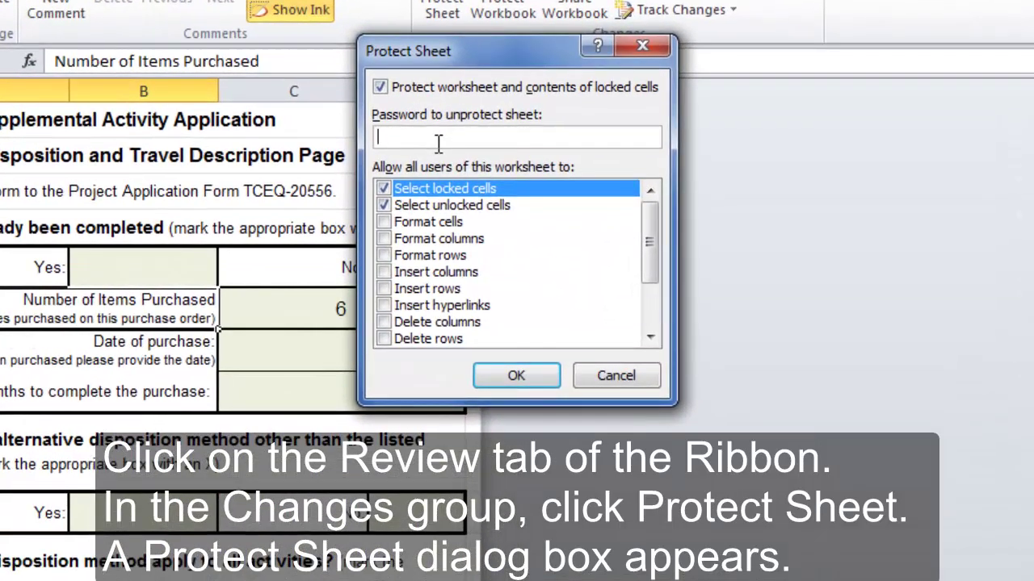
{"action": "left_click", "coordinate": [437, 143]}
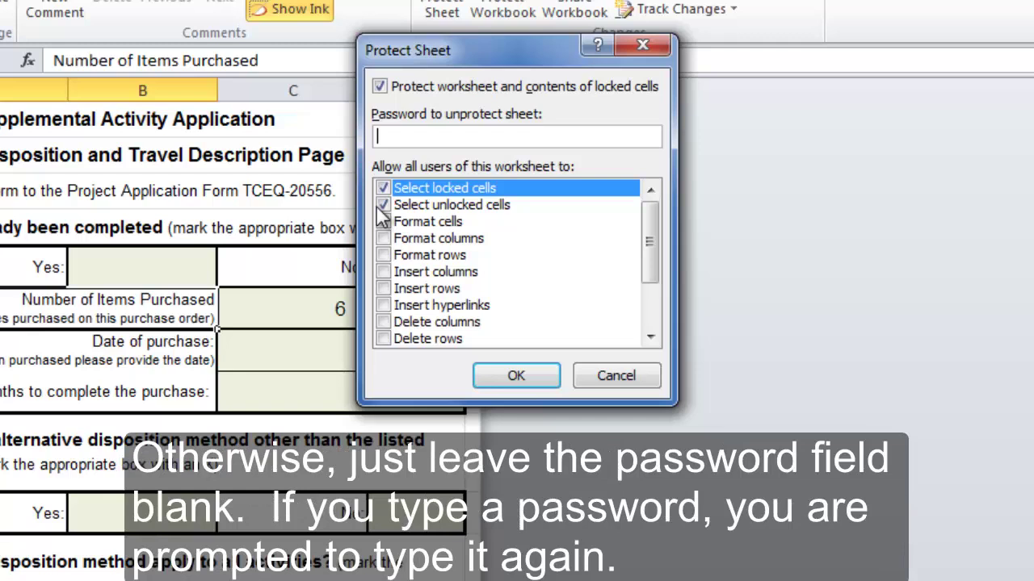
{"action": "type", "text": "***"}
{"action": "left_click", "coordinate": [514, 378]}
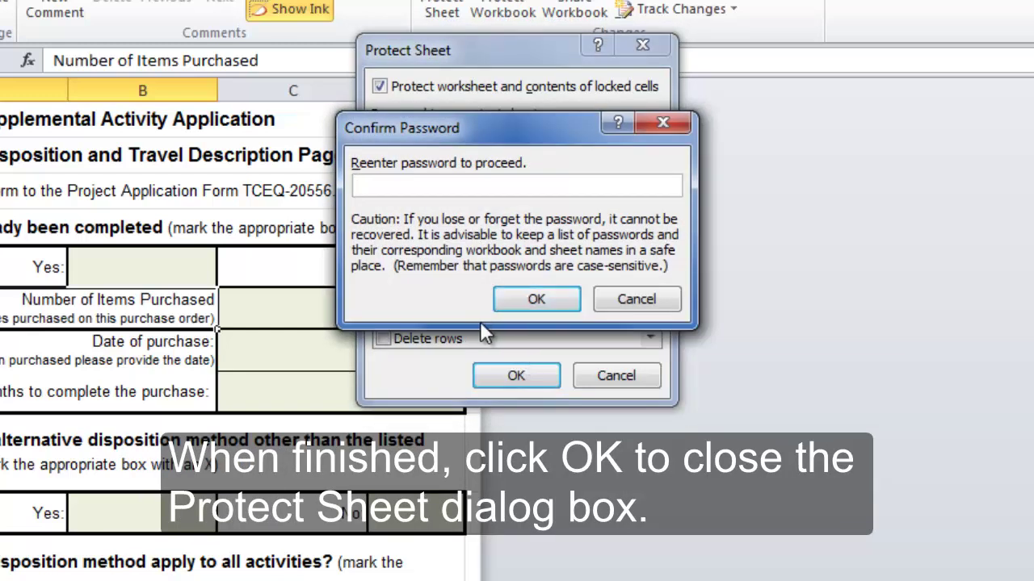
{"action": "type", "text": "1234"}
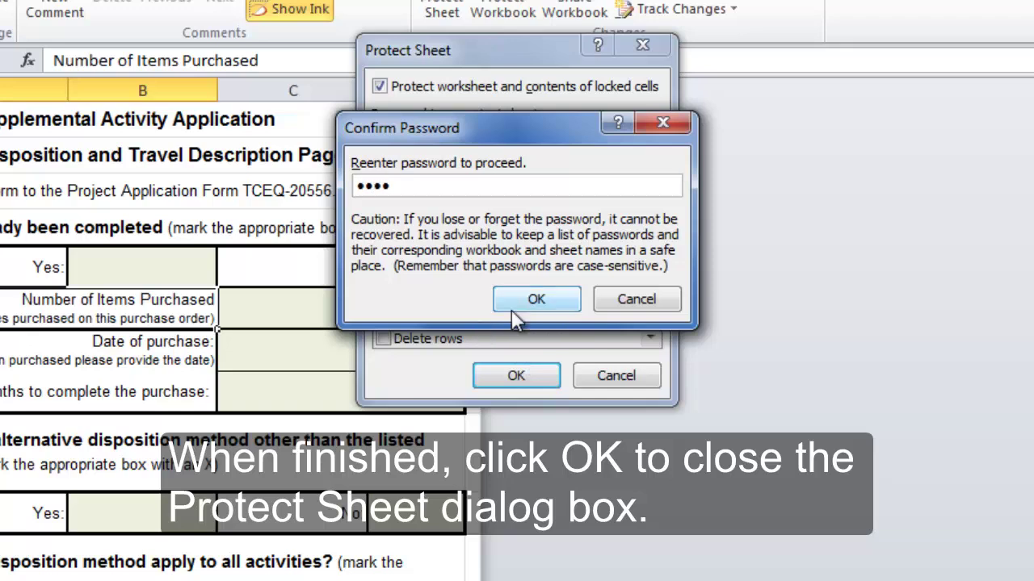
{"action": "left_click", "coordinate": [548, 297]}
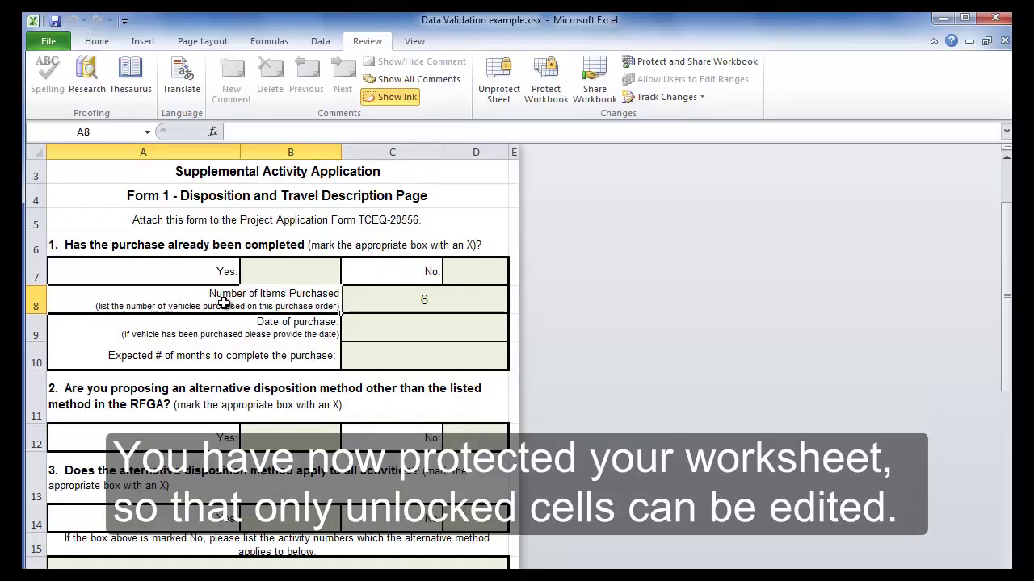
{"action": "left_click", "coordinate": [227, 336]}
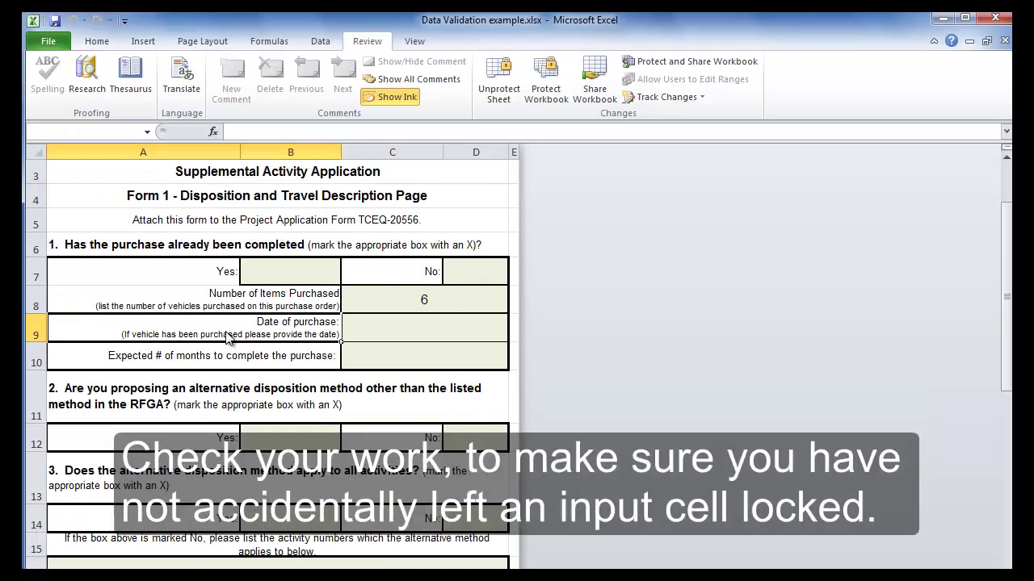
{"action": "double_click", "coordinate": [228, 338]}
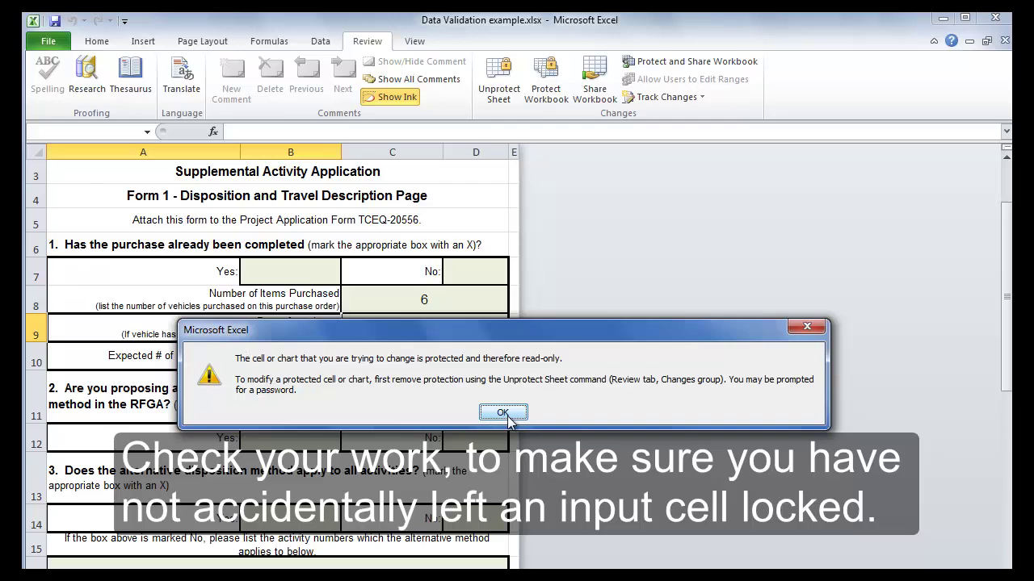
{"action": "left_click", "coordinate": [503, 413]}
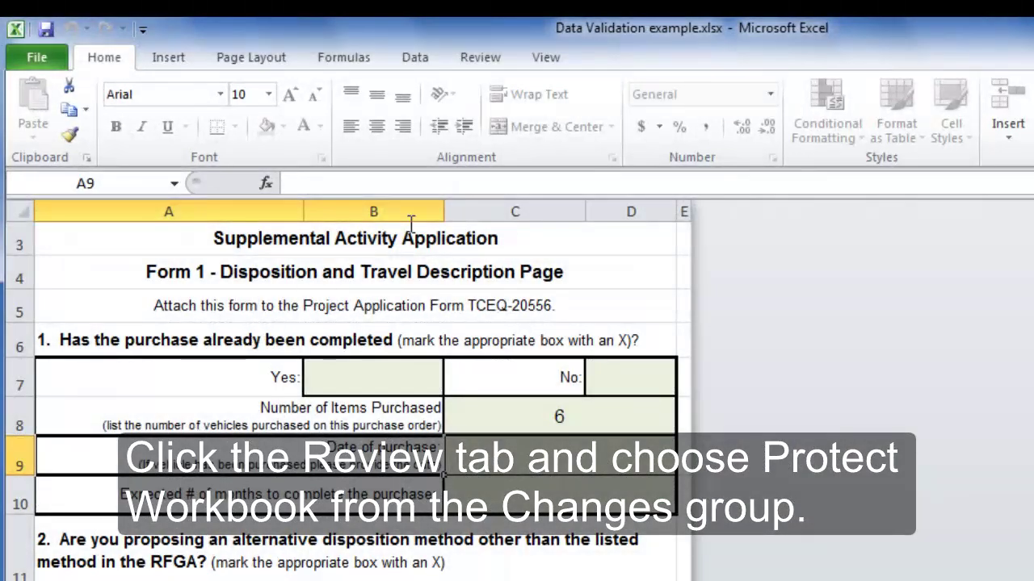
- Protect the workbook's Structure and Windows with a password, entered and confirmed
{"action": "left_click", "coordinate": [478, 57]}
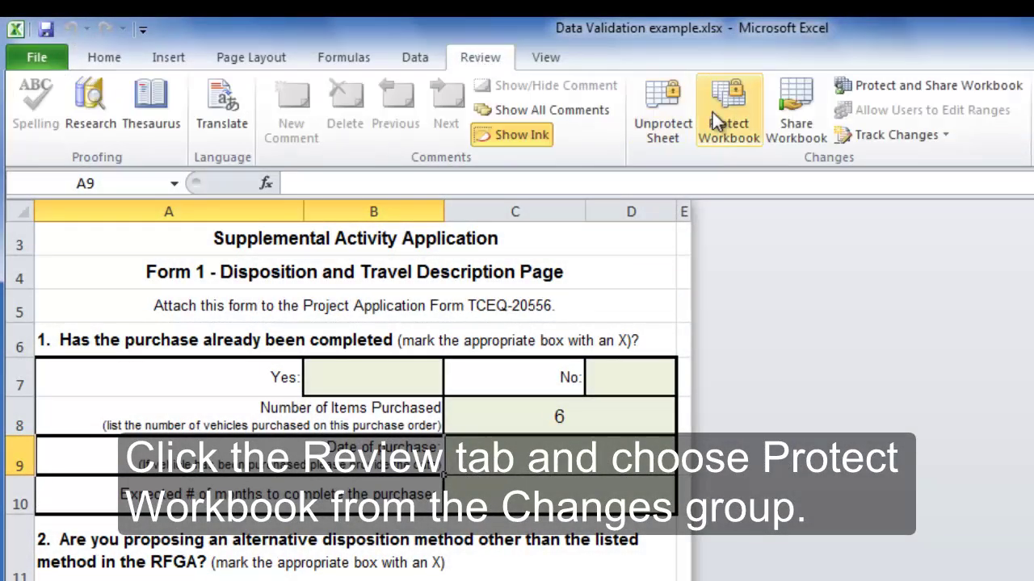
{"action": "left_click", "coordinate": [738, 109]}
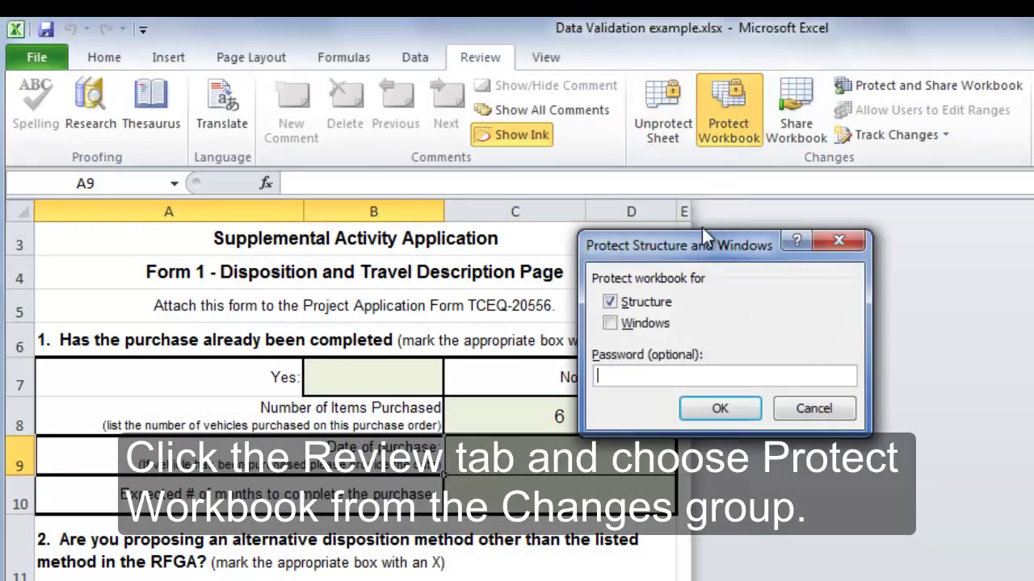
{"action": "left_click_drag", "start_coordinate": [694, 242], "coordinate": [685, 195]}
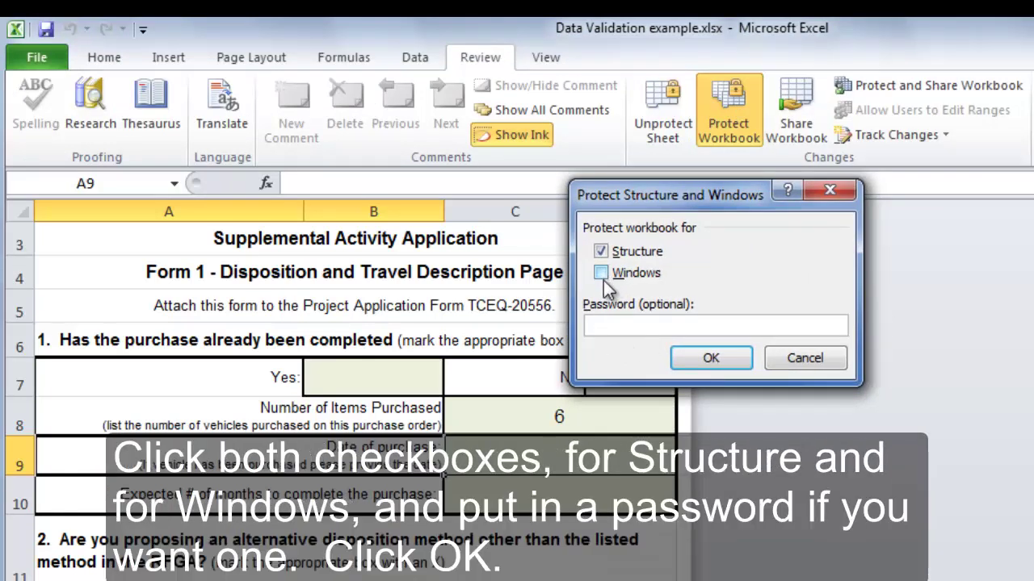
{"action": "left_click", "coordinate": [603, 278]}
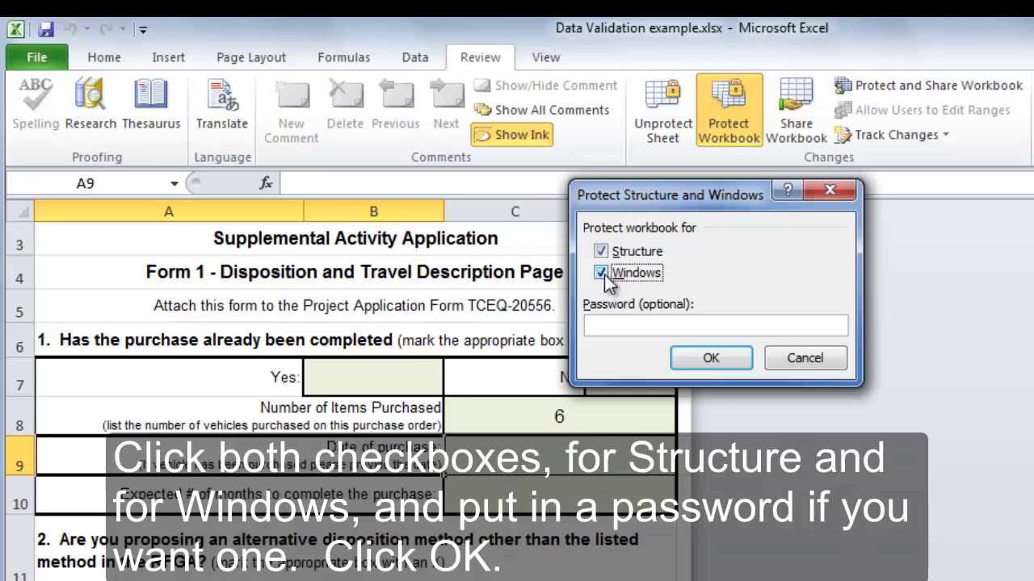
{"action": "left_click", "coordinate": [620, 327]}
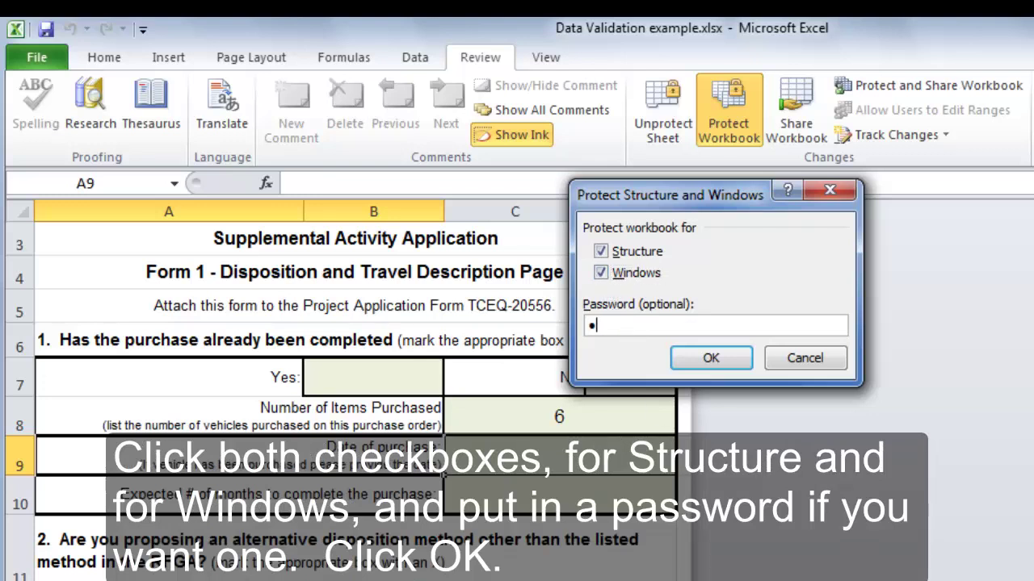
{"action": "left_click", "coordinate": [710, 361]}
{"action": "type", "text": "••"}
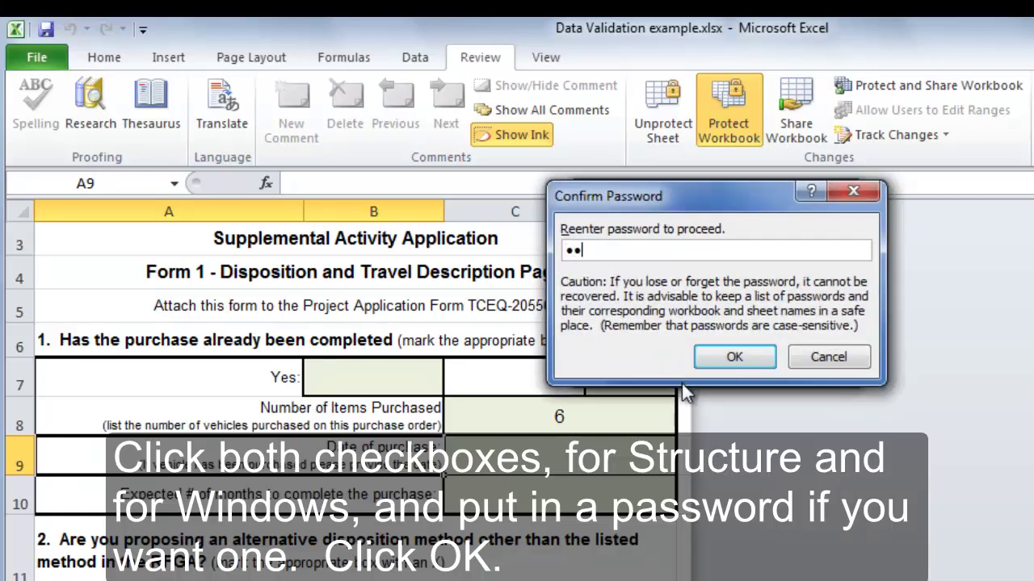
{"action": "type", "text": "•"}
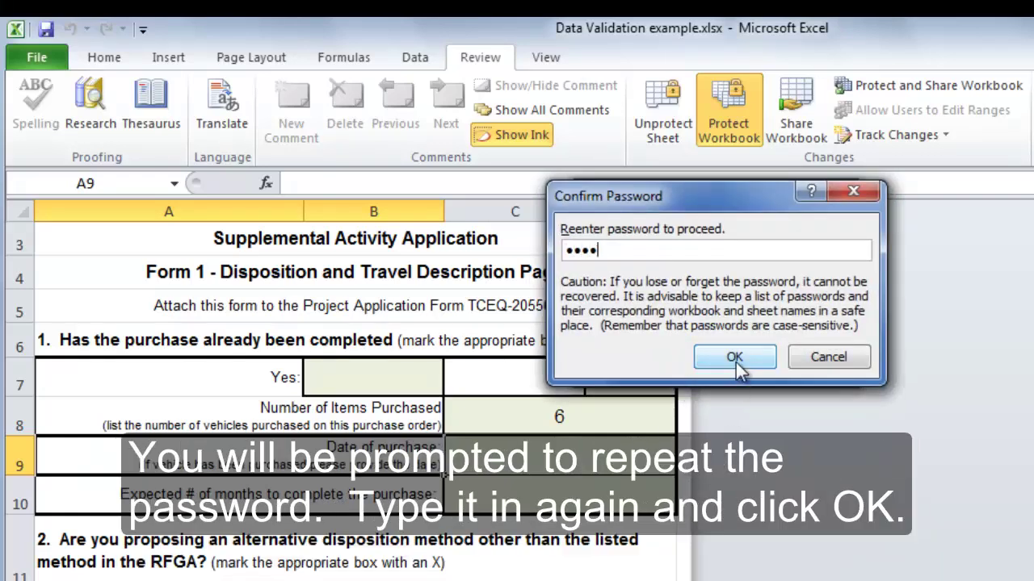
{"action": "left_click", "coordinate": [735, 359]}
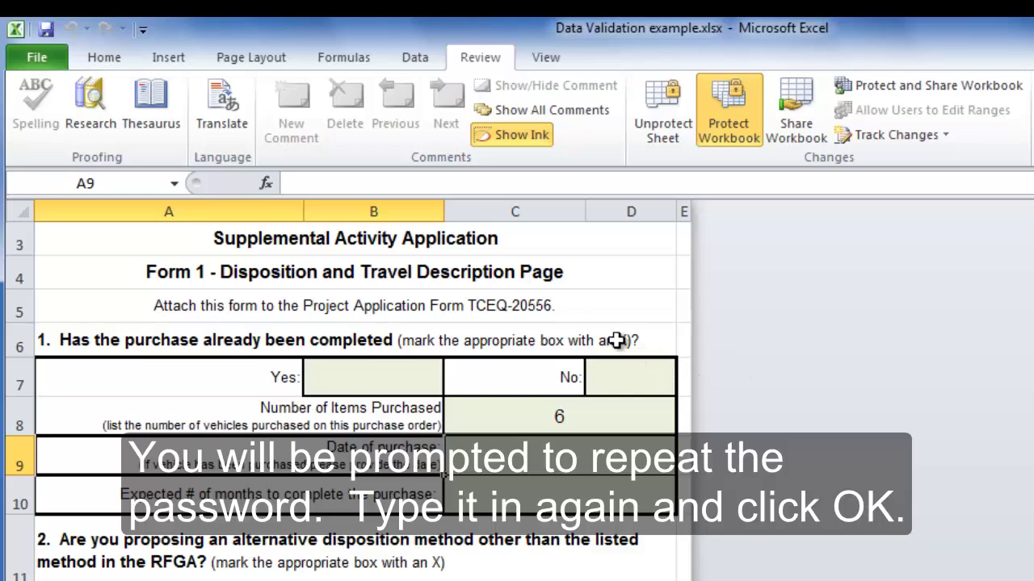